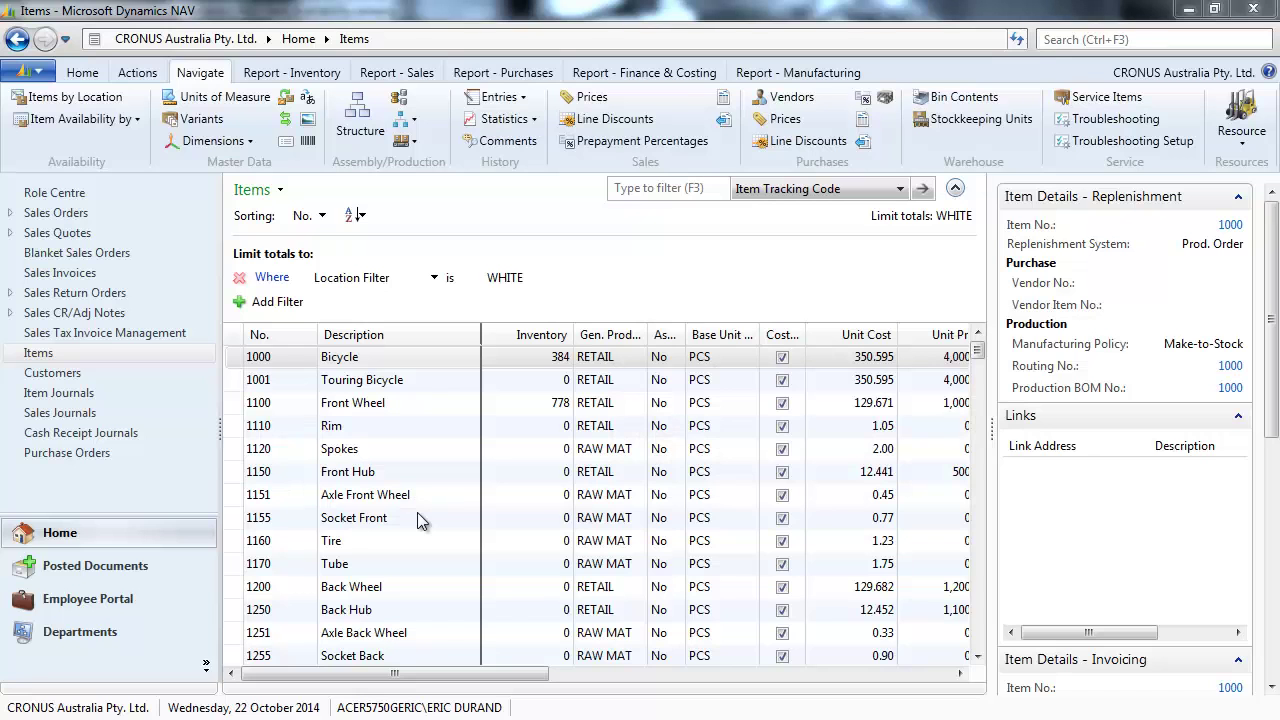
Open the 1000 Bicycle item card (384 in inventory) and bring up its Item Availability by options.
double_click(350, 356)
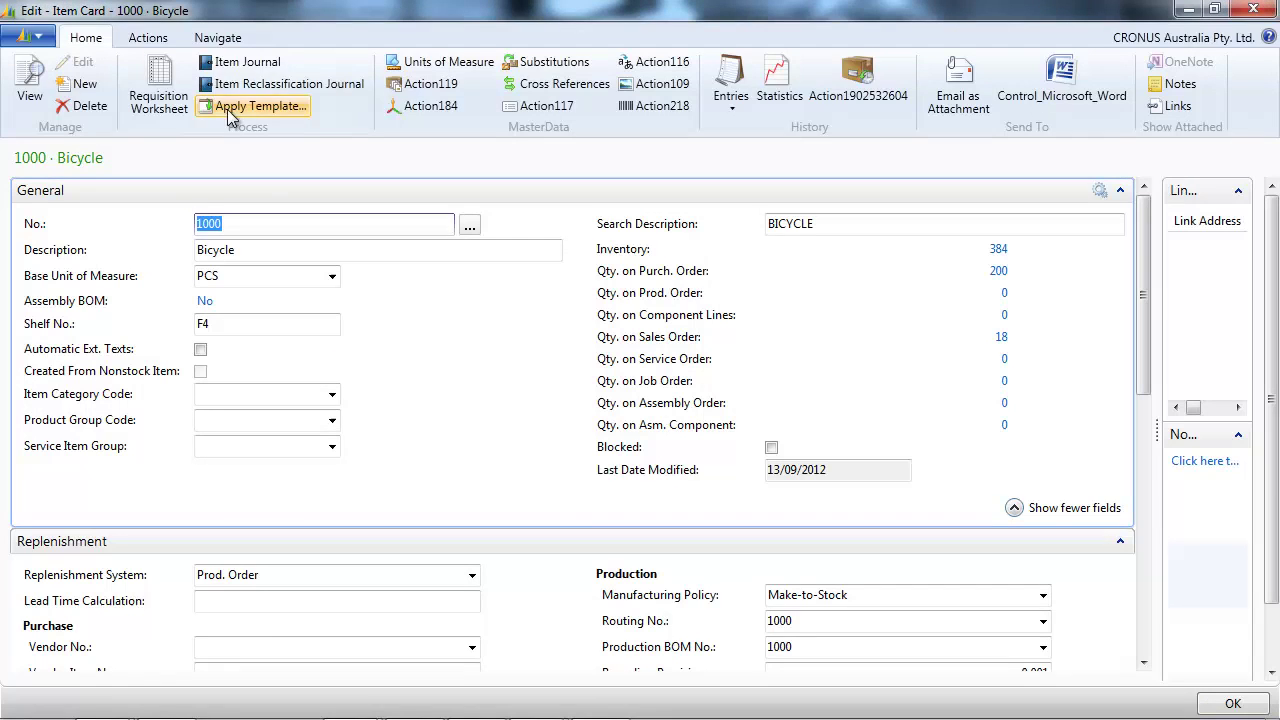
left_click(218, 40)
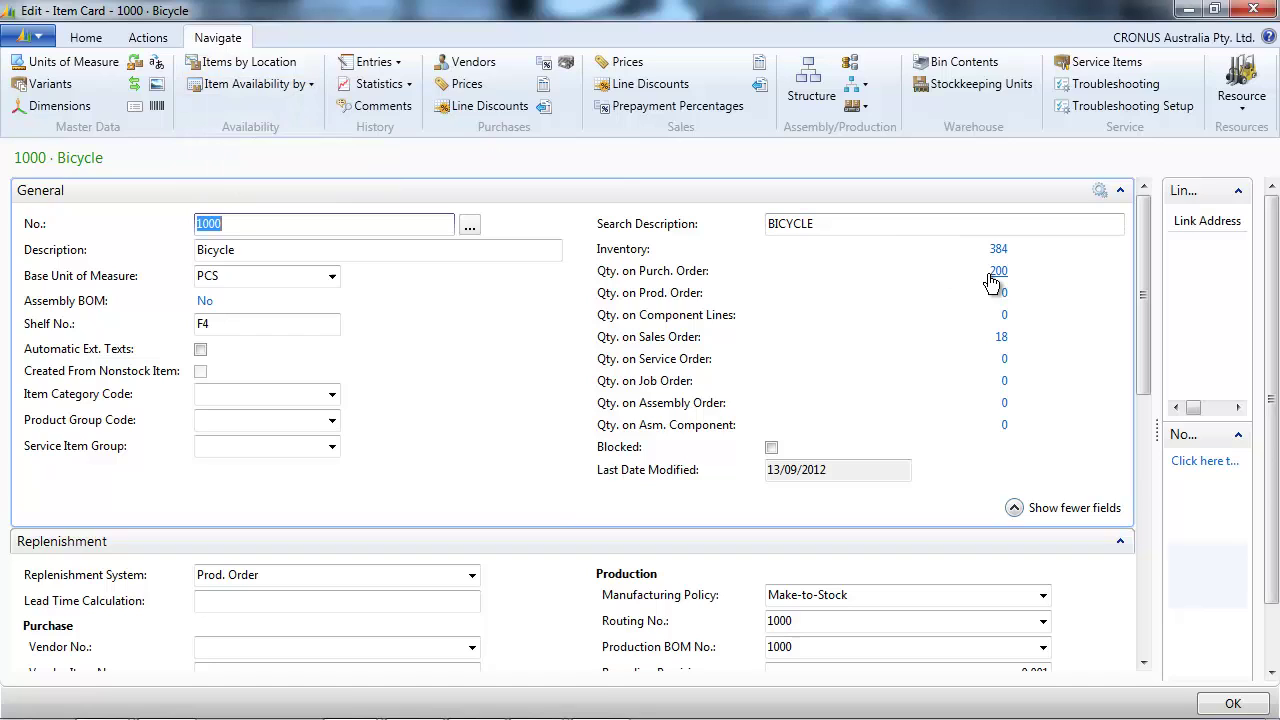
left_click(309, 86)
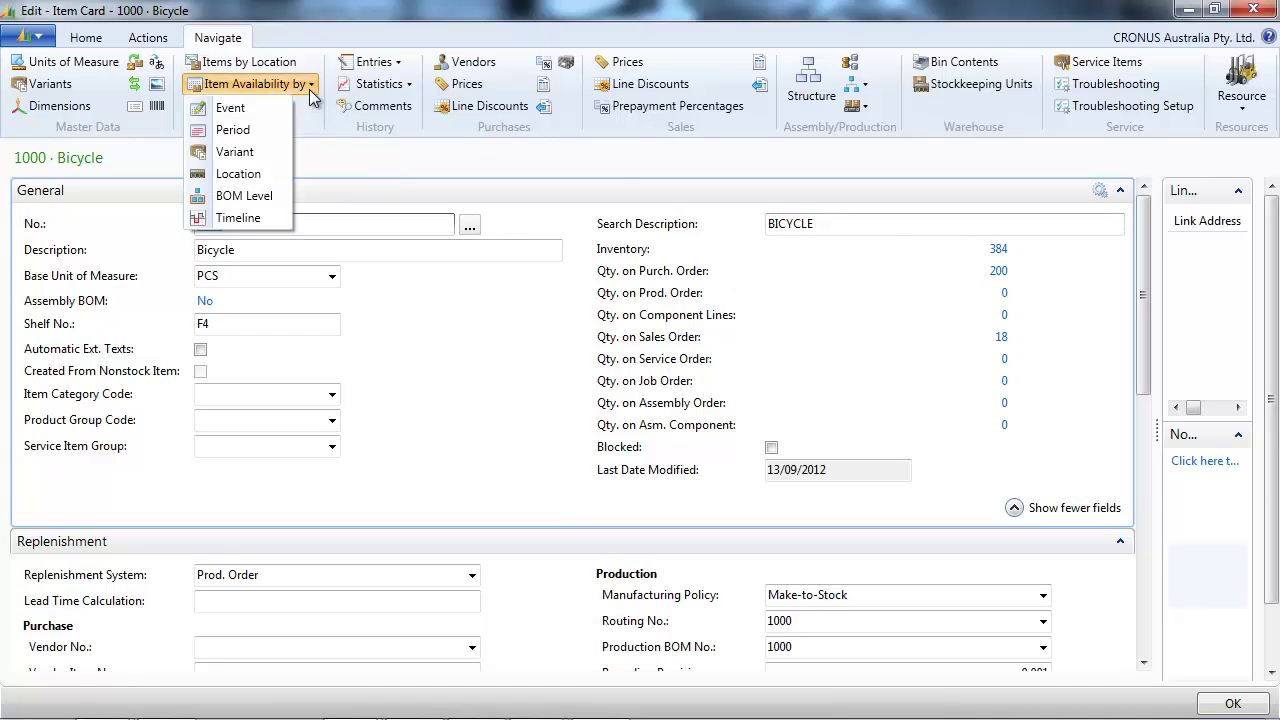
left_click(254, 176)
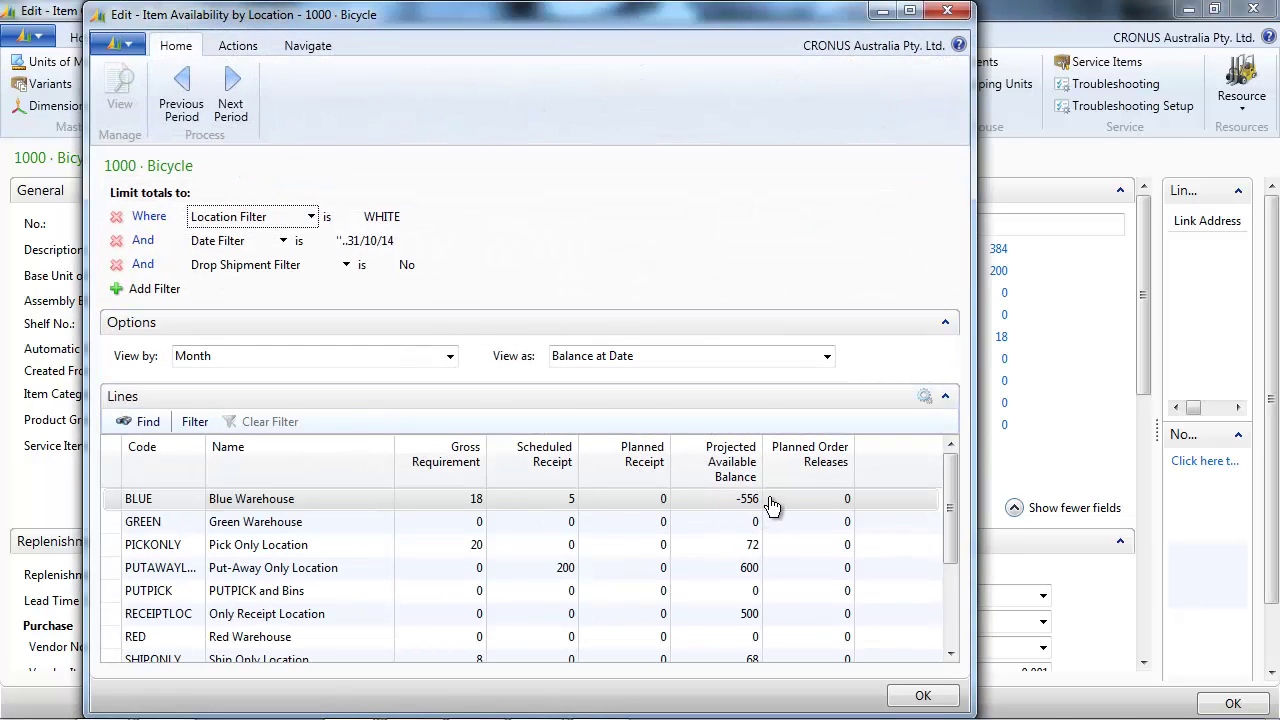
left_click(182, 106)
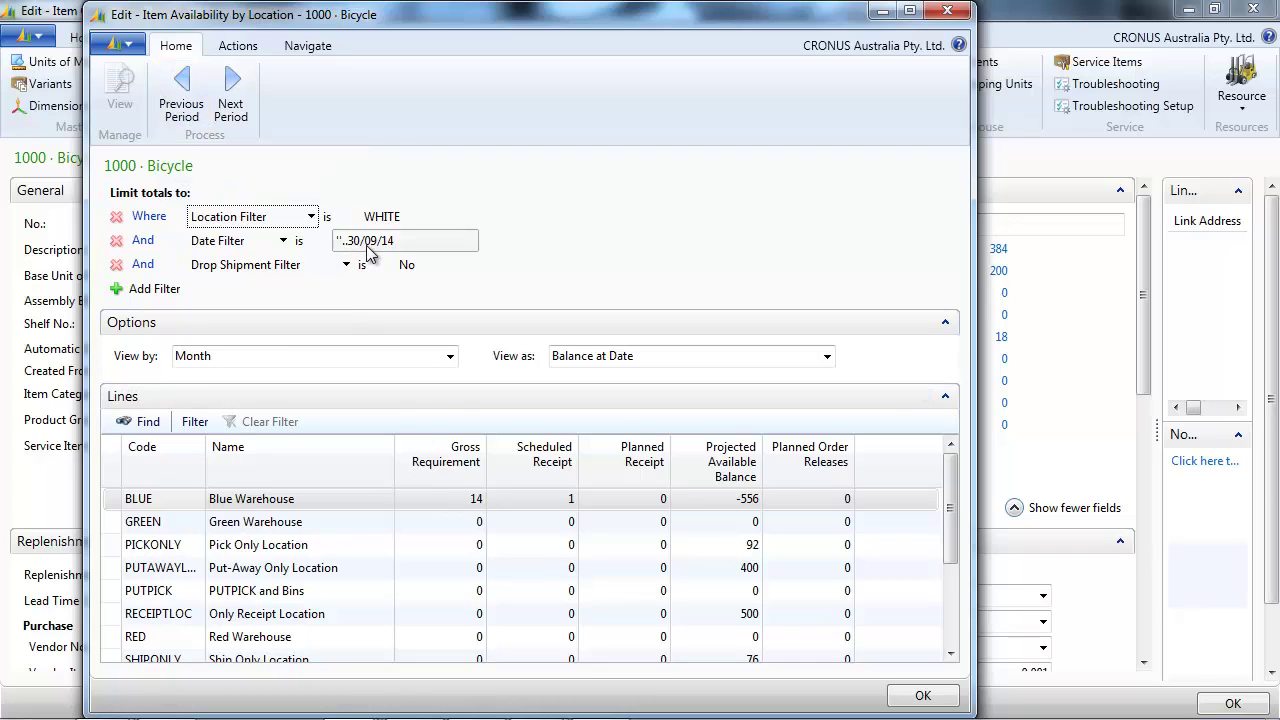
left_click(128, 45)
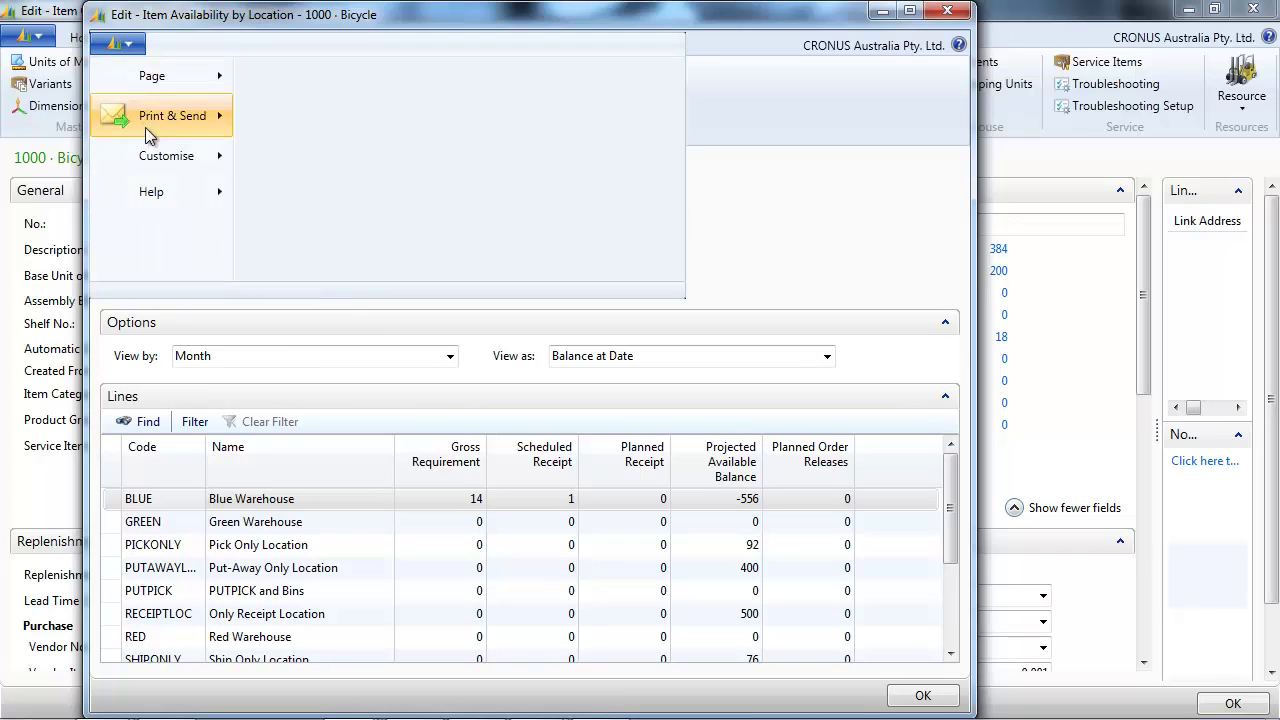
mouse_move(160, 160)
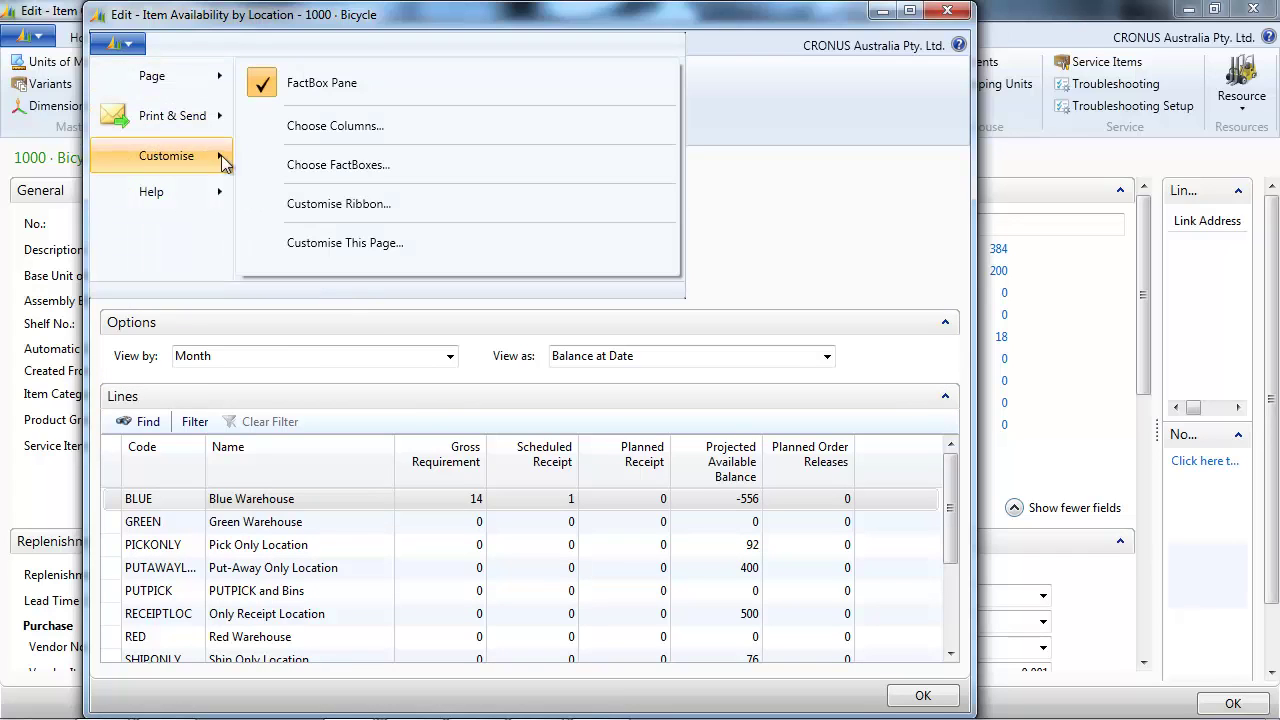
left_click(347, 239)
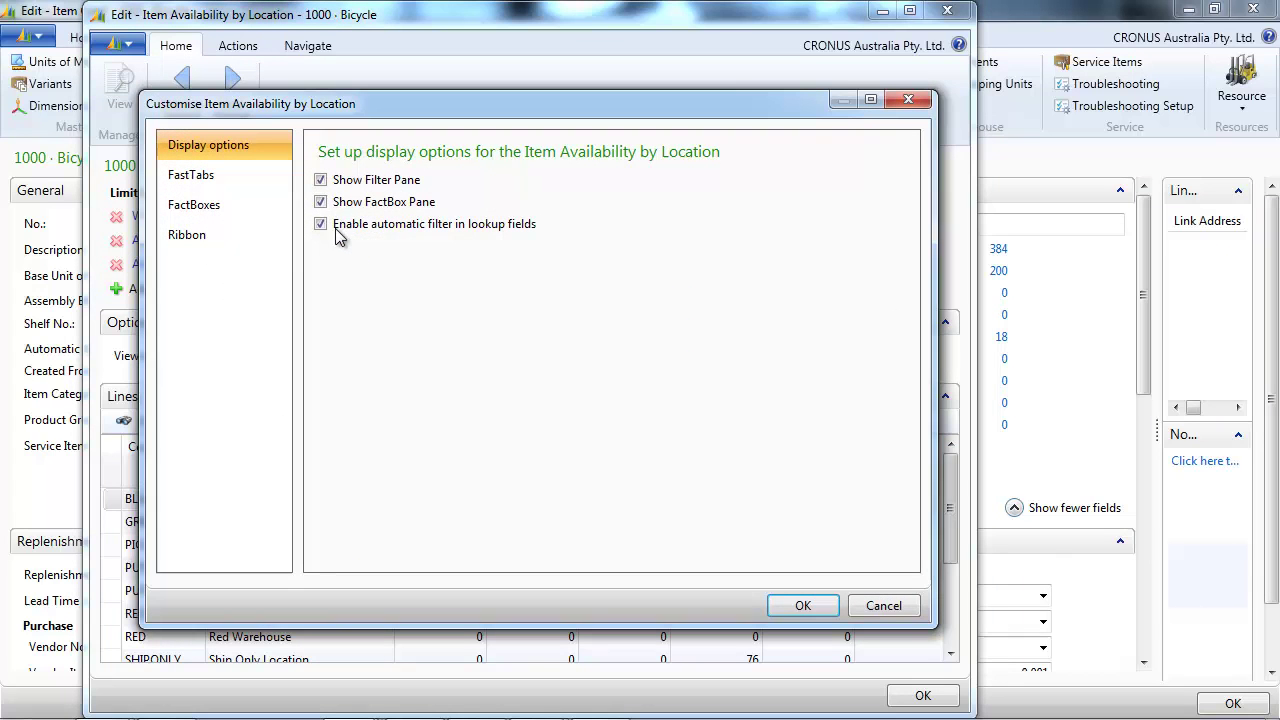
left_click(882, 607)
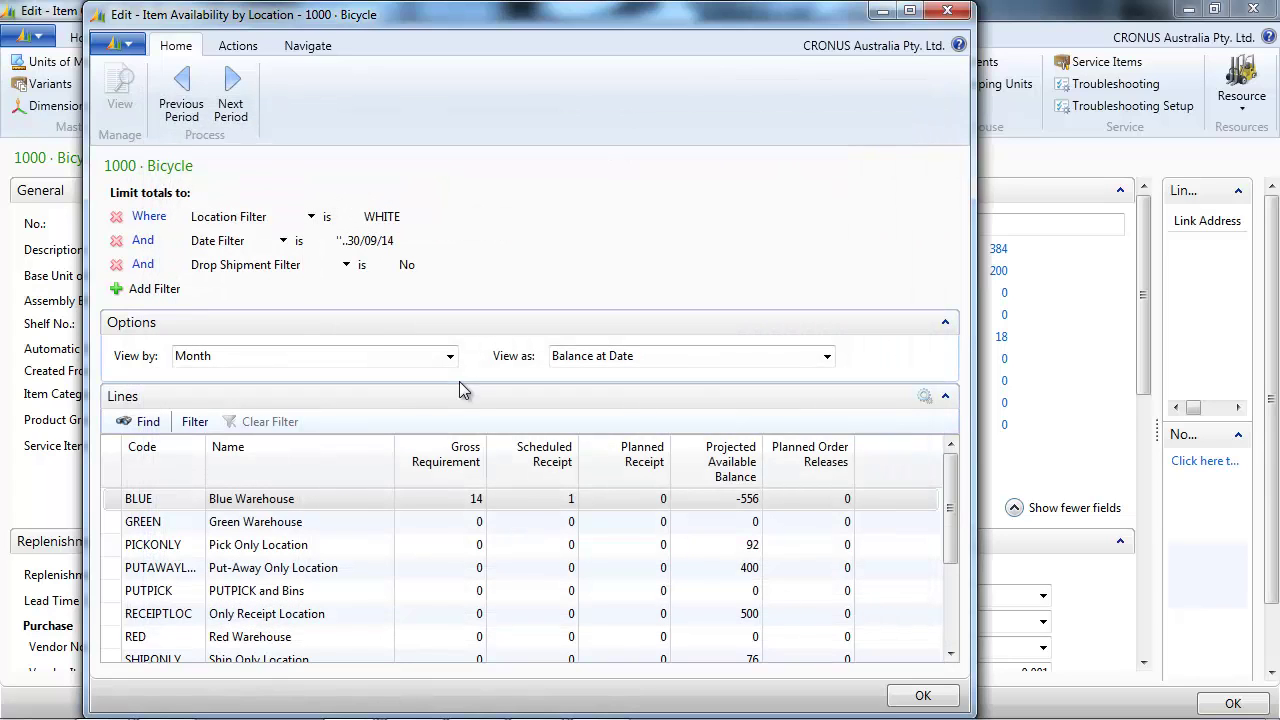
left_click(233, 95)
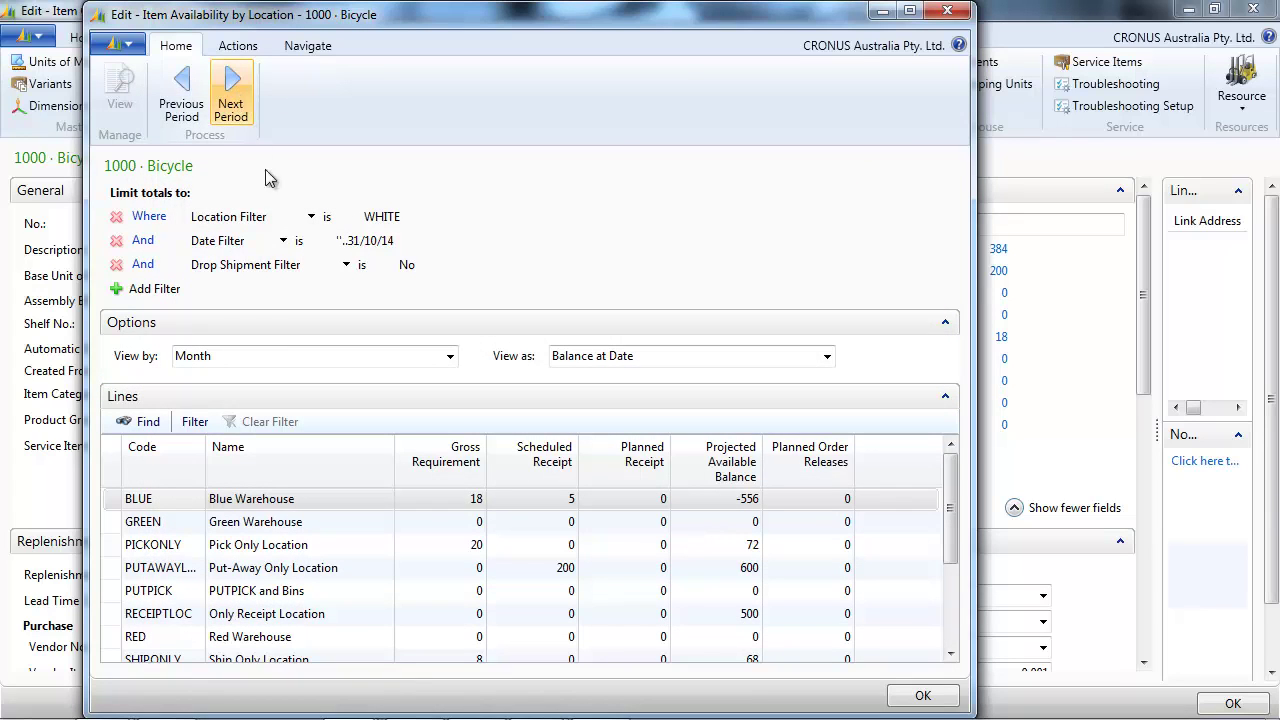
right_click(477, 501)
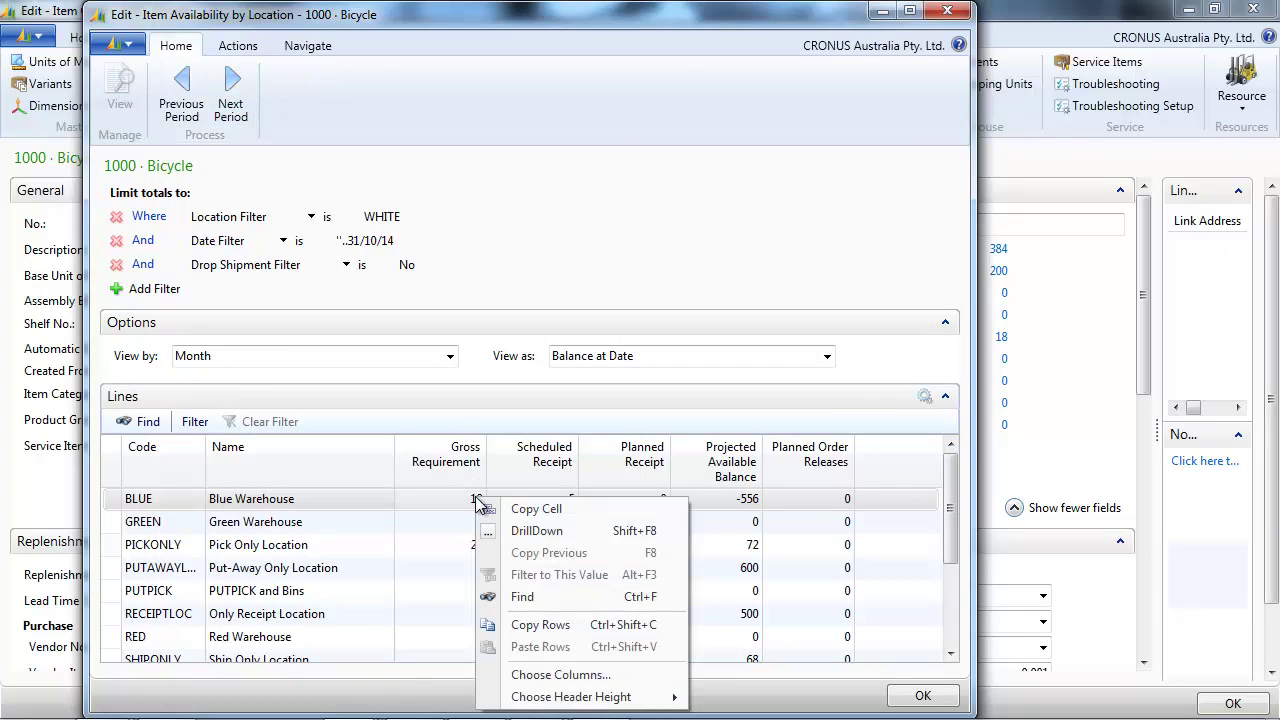
left_click(512, 530)
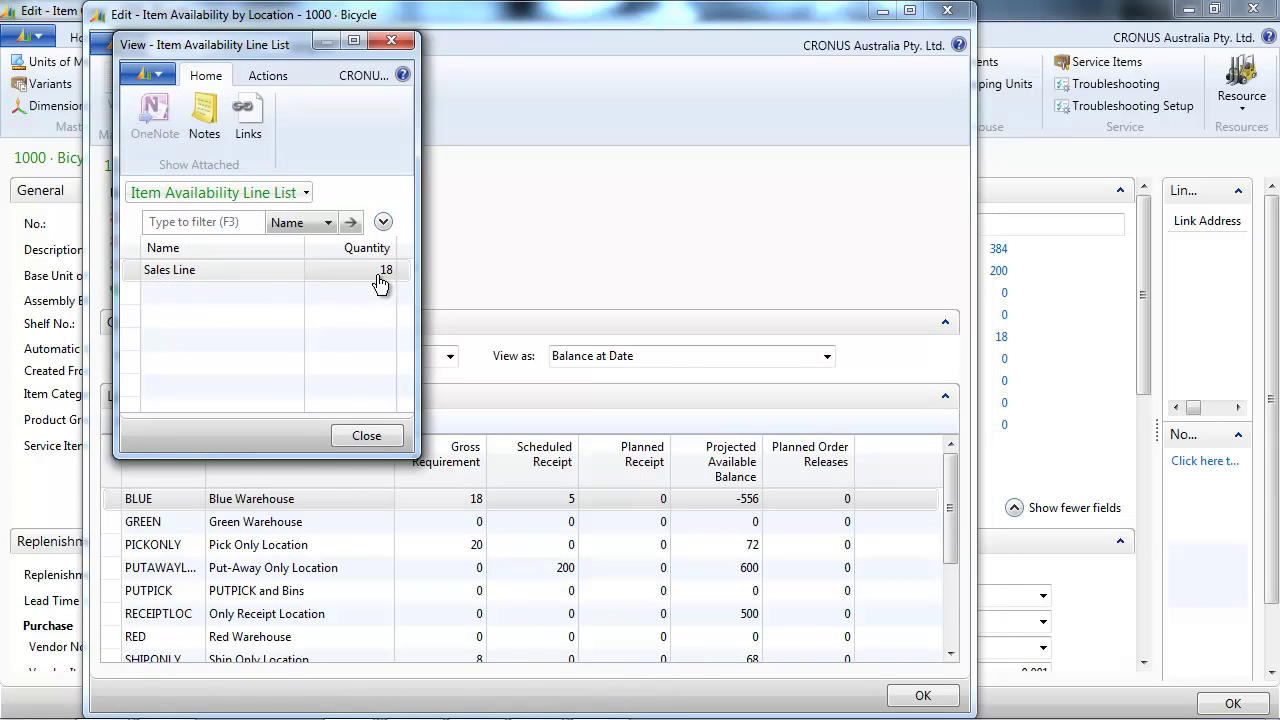
right_click(390, 273)
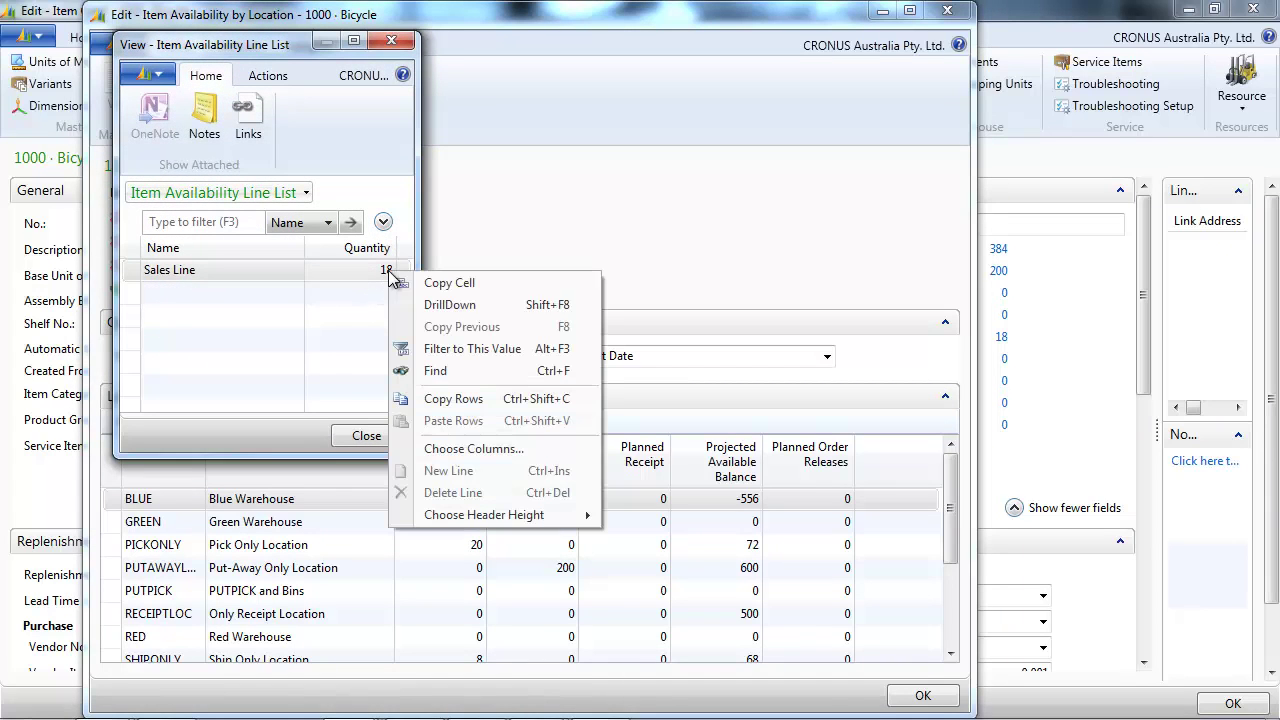
left_click(430, 306)
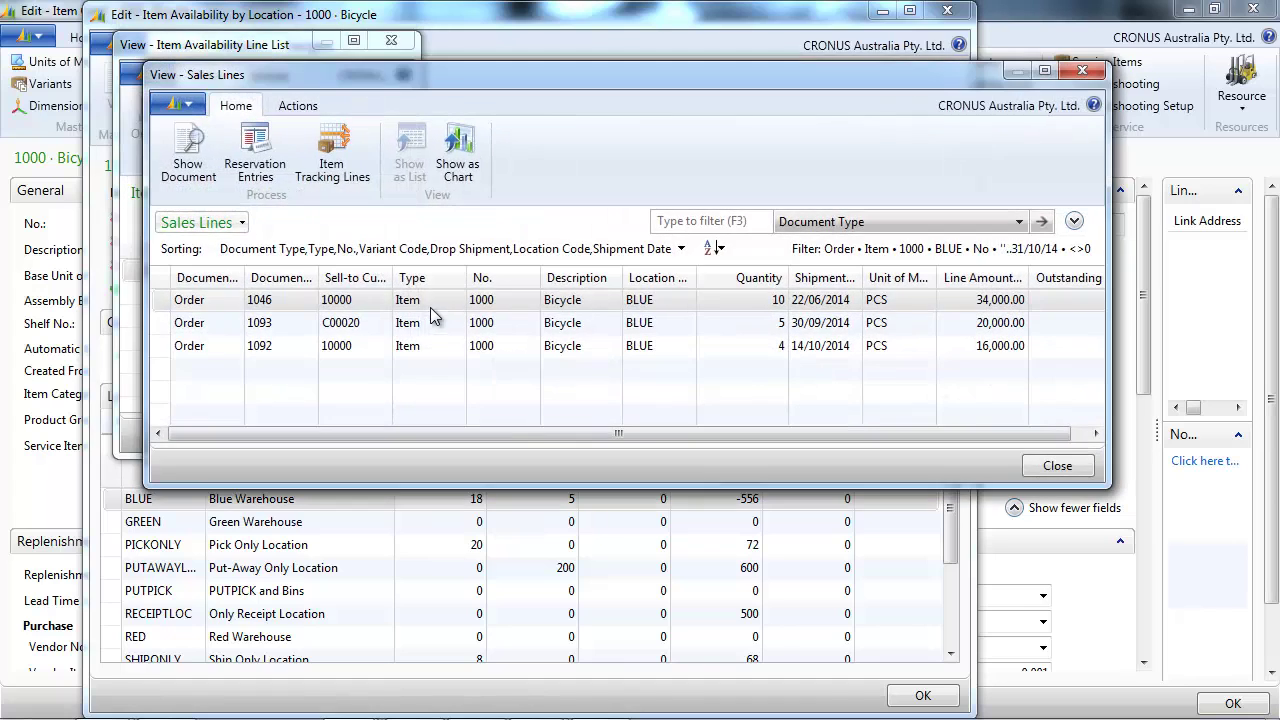
left_click(1089, 66)
left_click(400, 46)
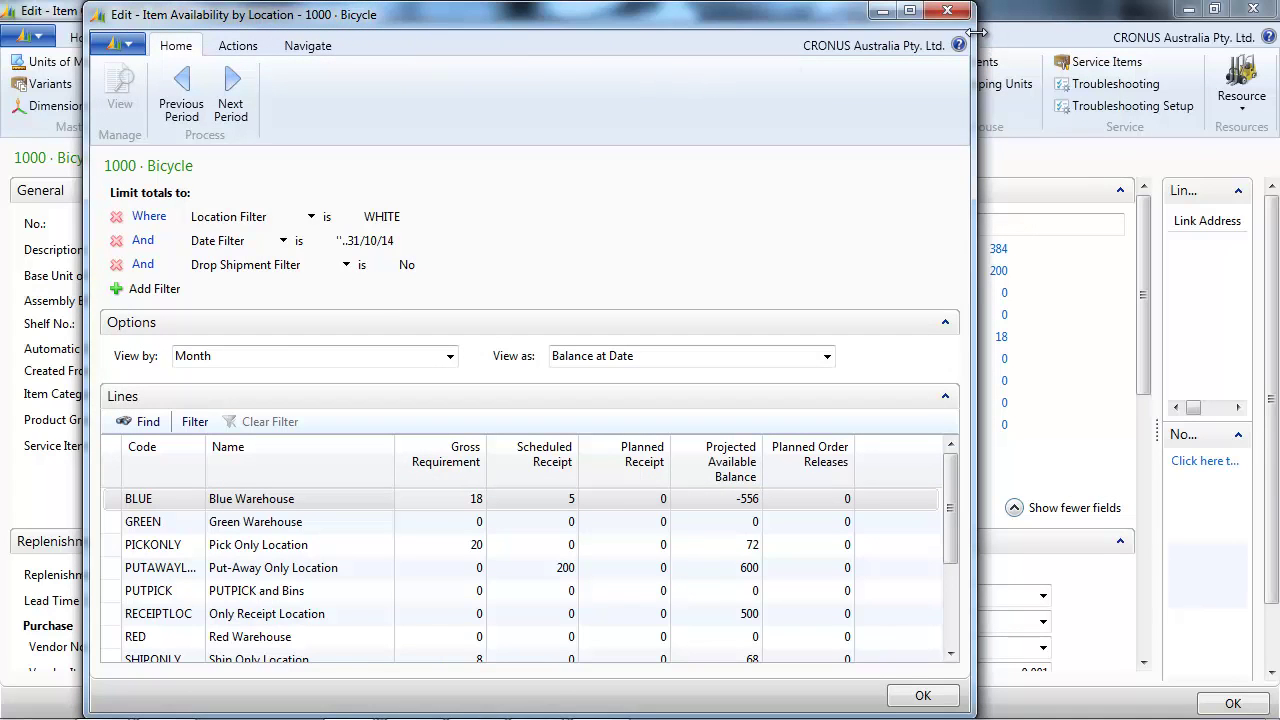
Keep the Month grouping and show location availability as Net Change for October 2014.
left_click(450, 360)
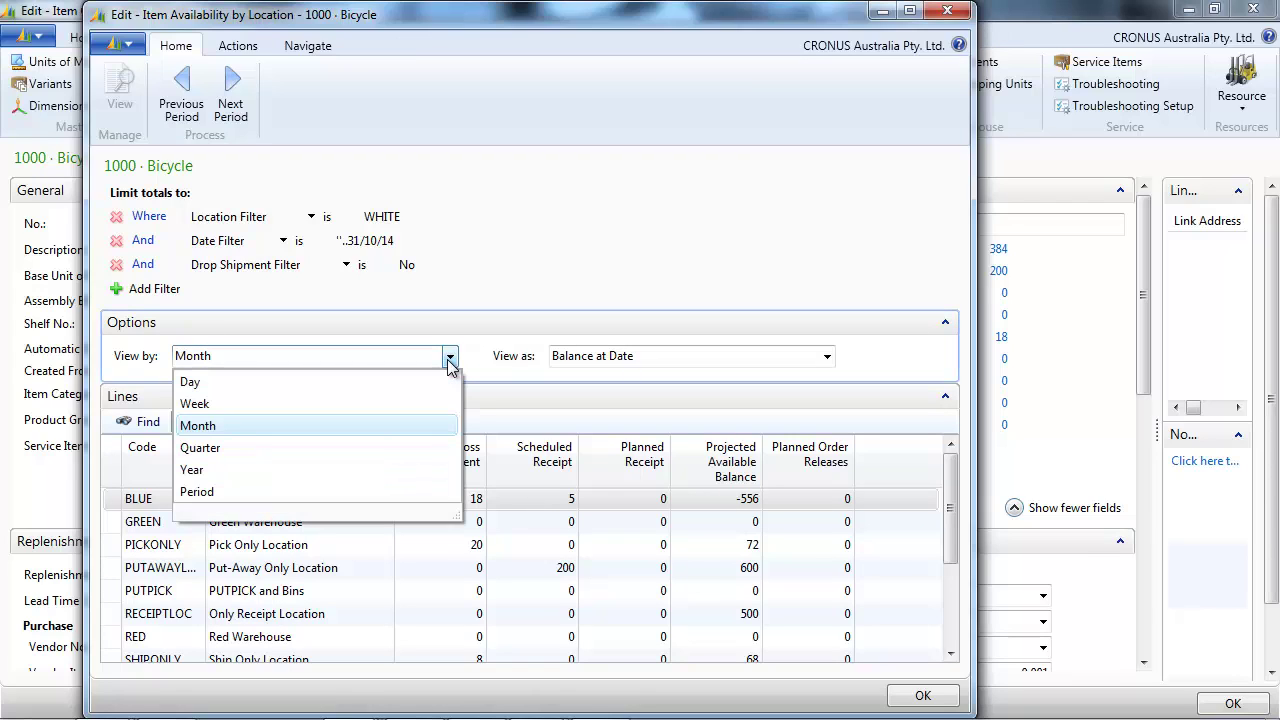
left_click(450, 360)
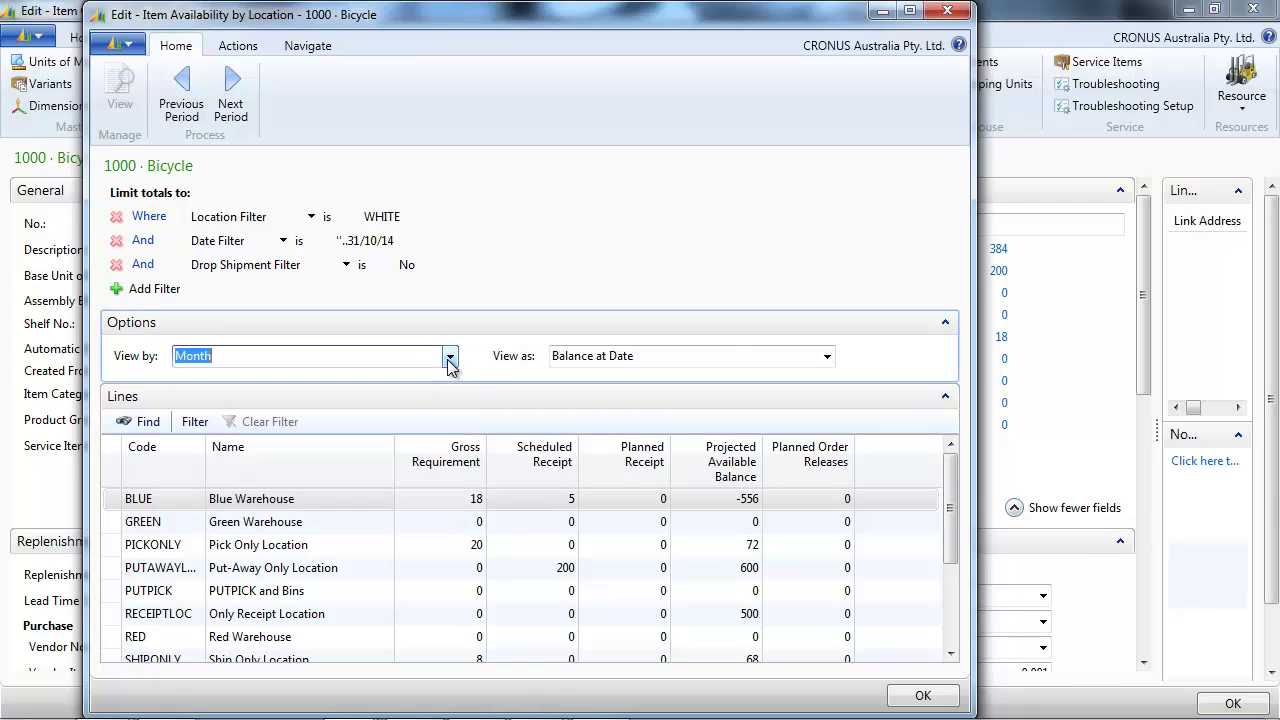
left_click(827, 358)
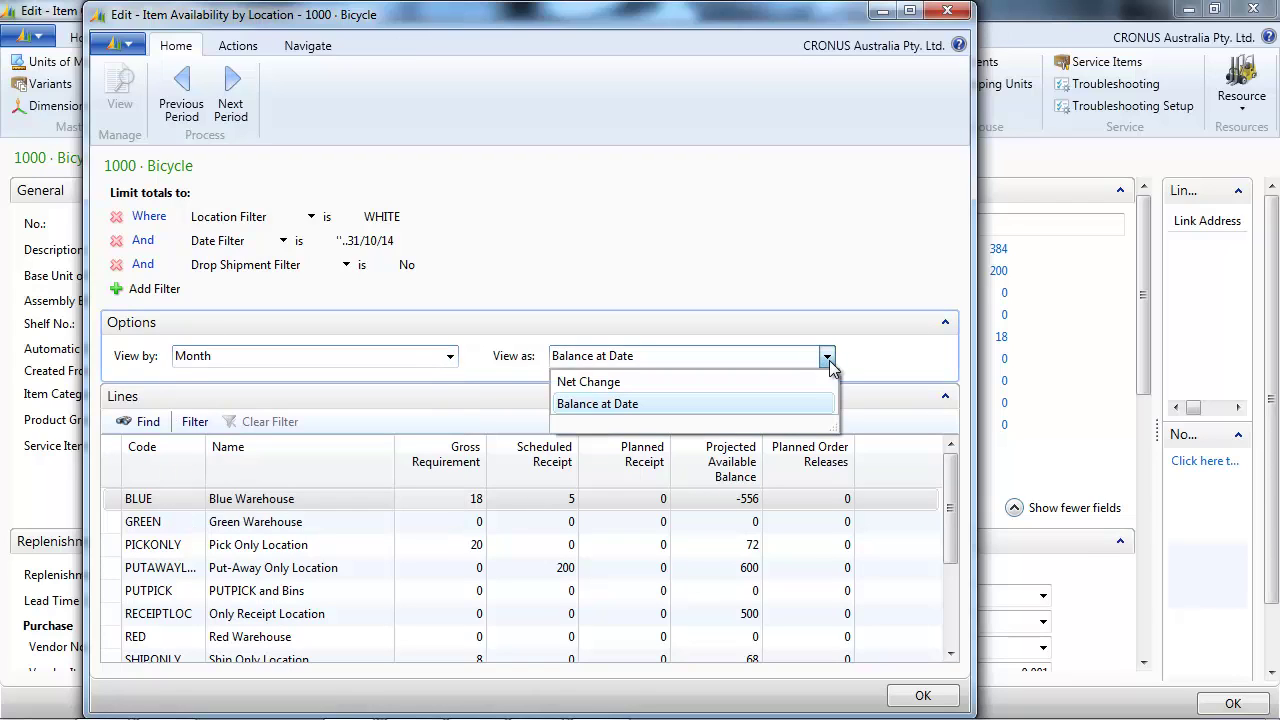
left_click(637, 381)
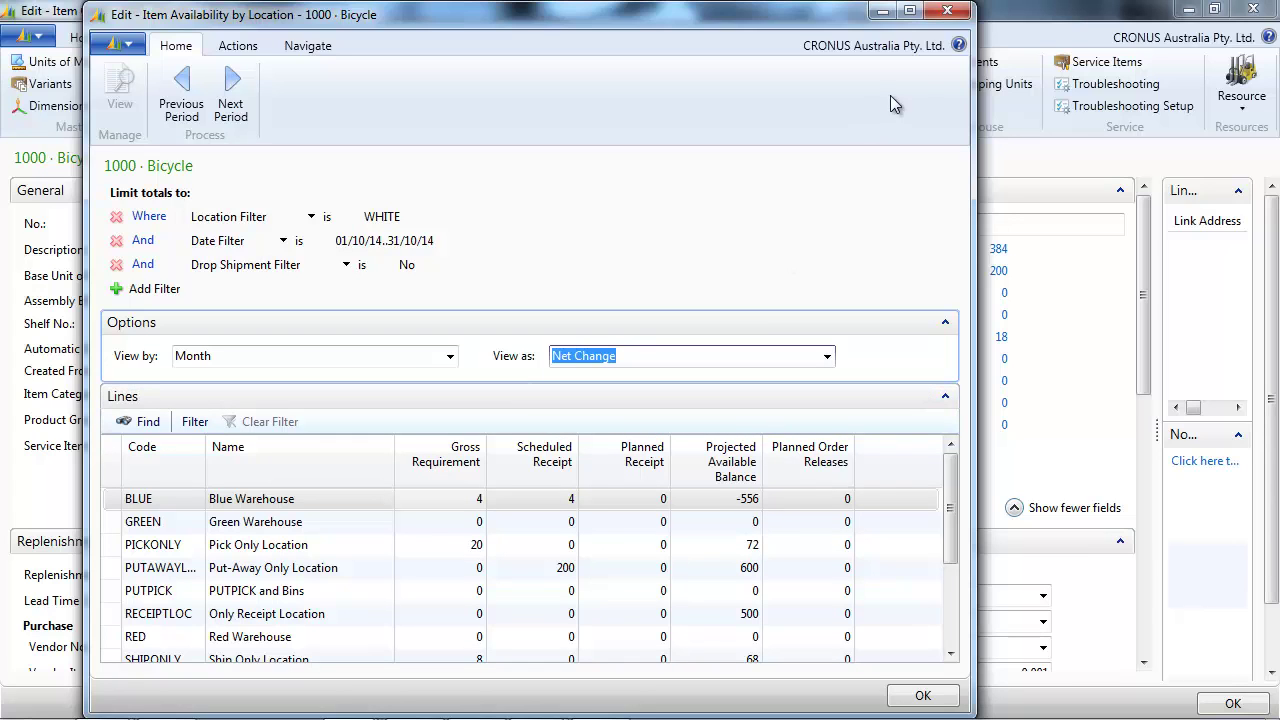
Switch to the bicycle's availability by event, grouped by week.
left_click(947, 13)
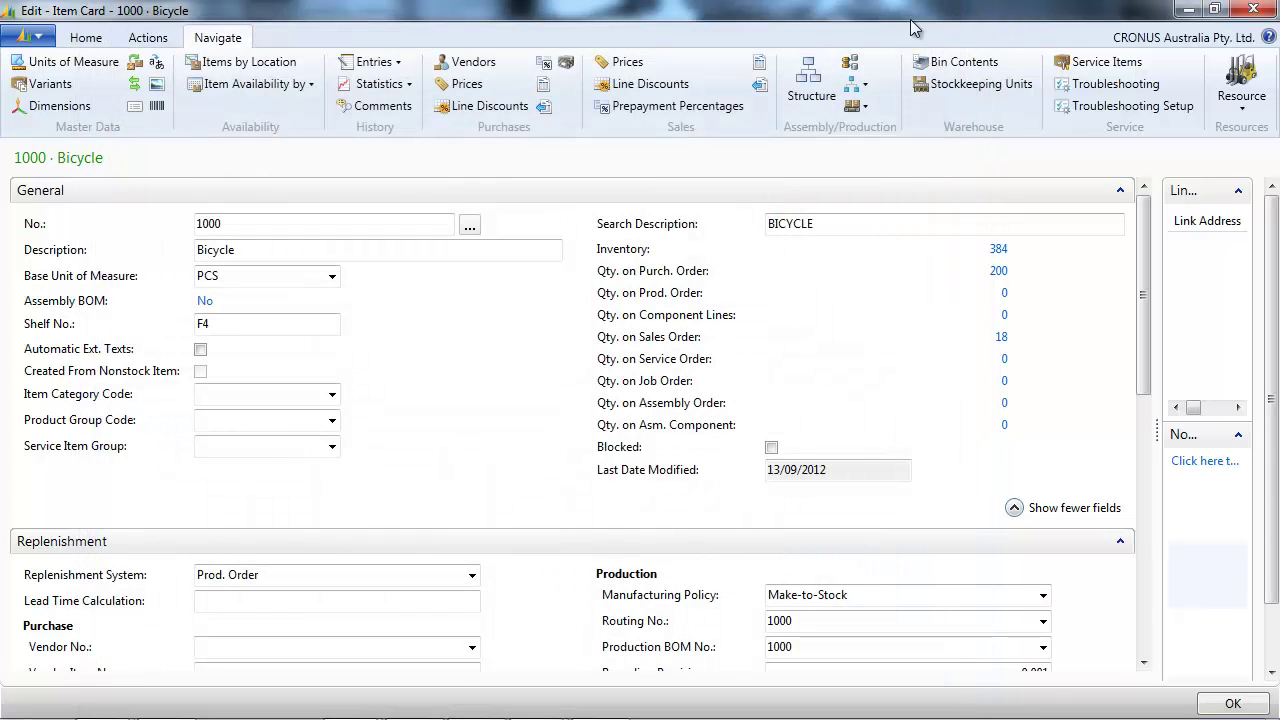
left_click(311, 86)
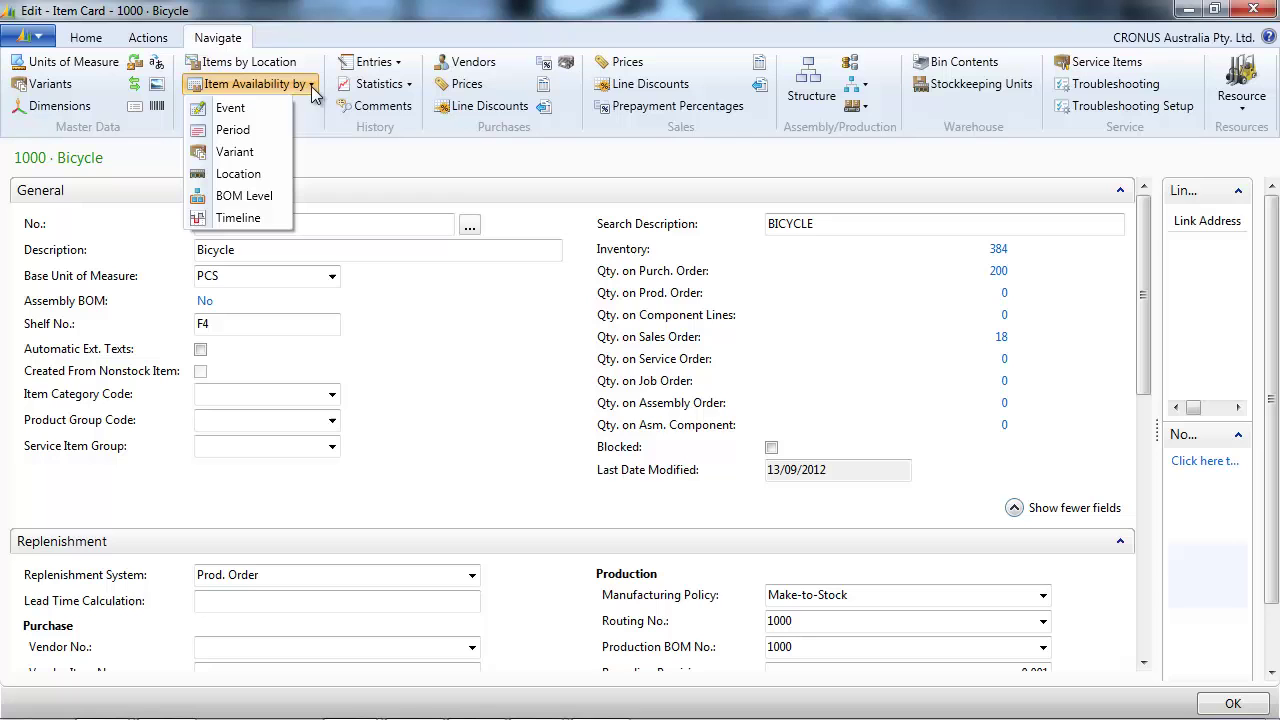
left_click(264, 106)
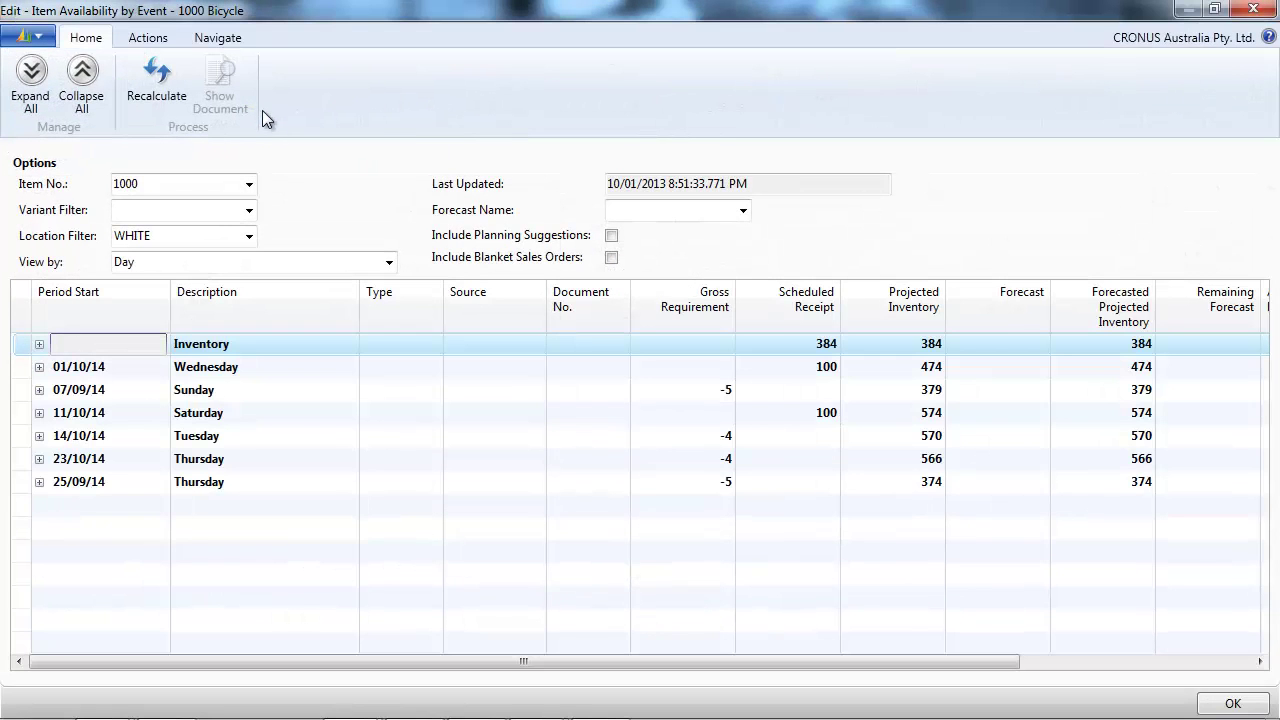
left_click(389, 263)
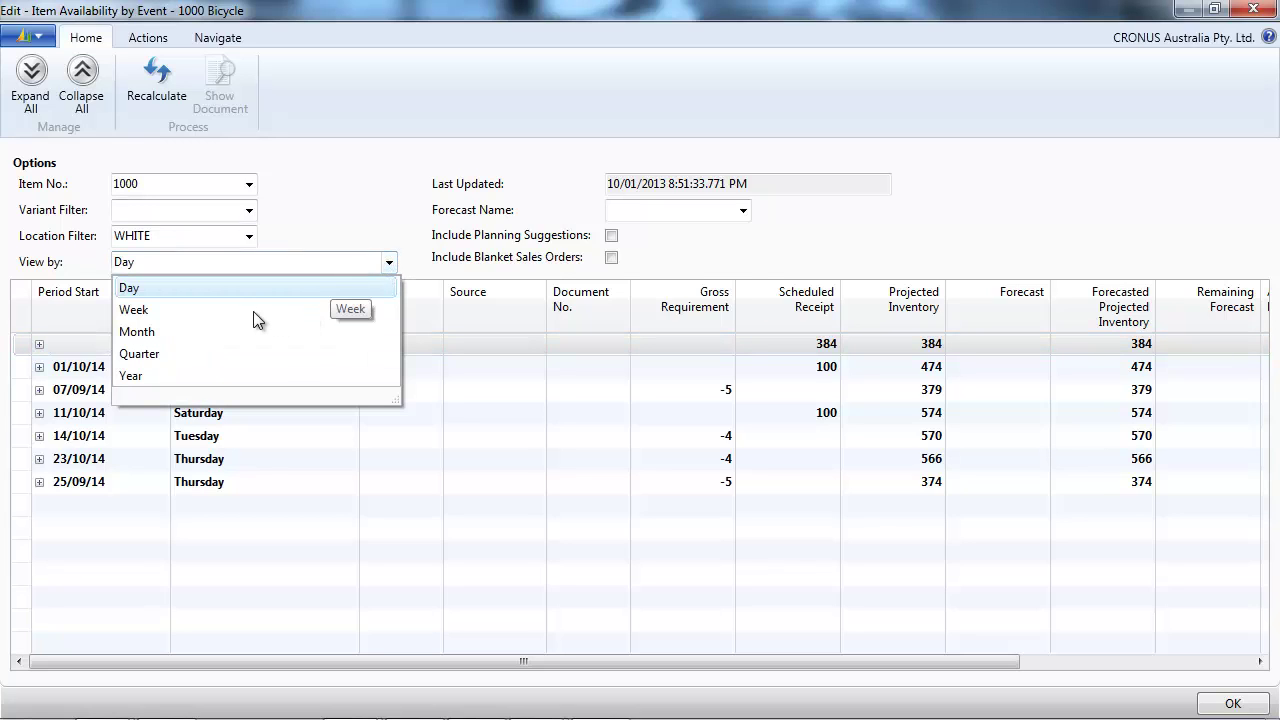
left_click(143, 312)
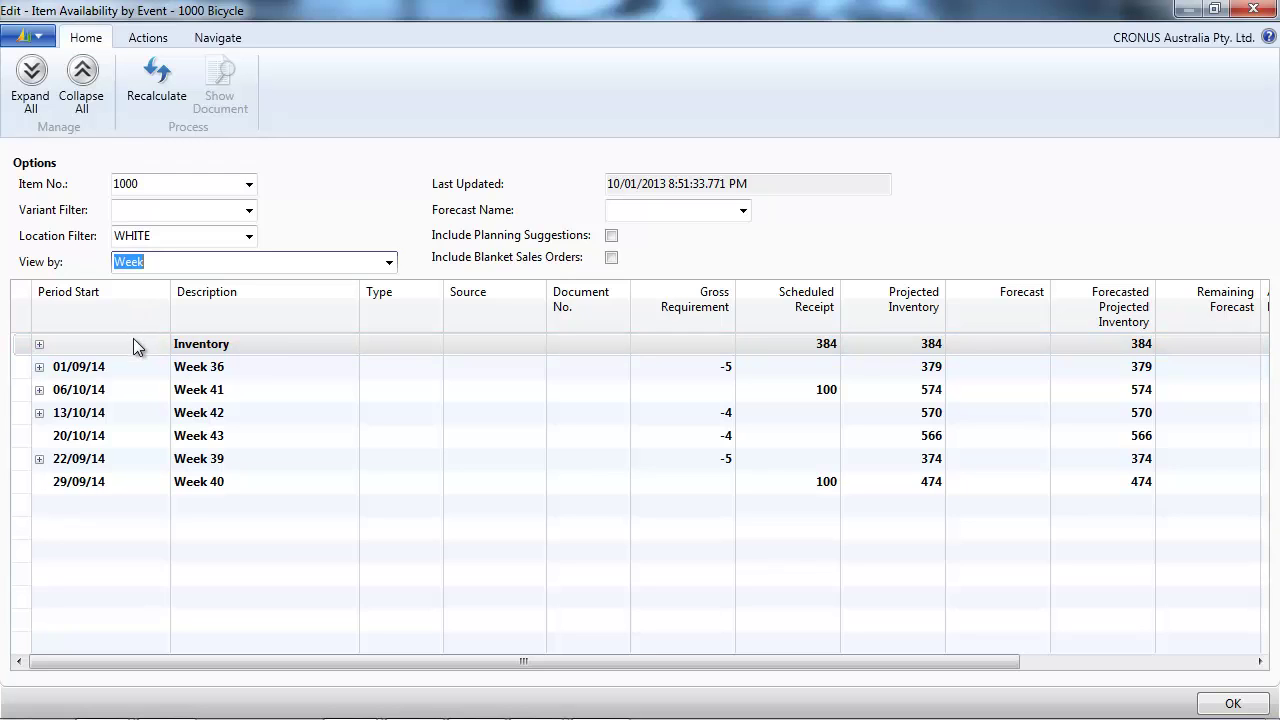
Expand Weeks 36 and 41 and open the 11/10/14 CoolWood Technologies purchase order.
left_click(39, 368)
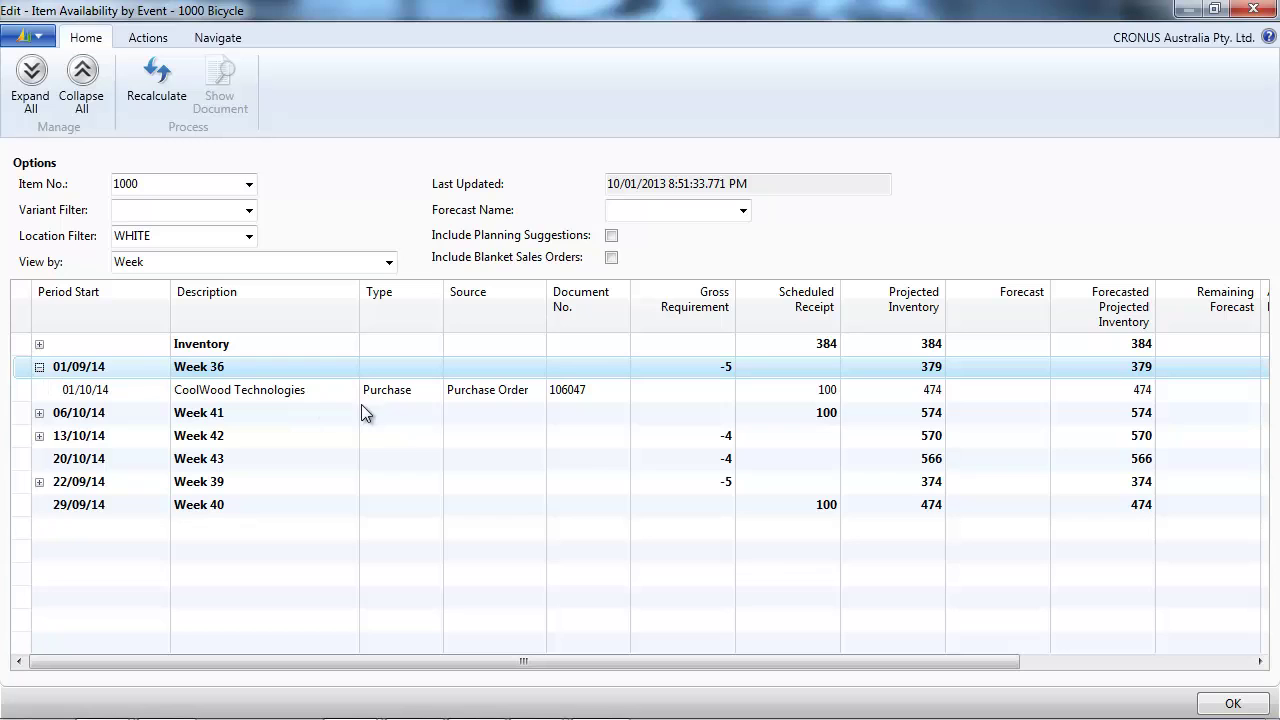
left_click(39, 414)
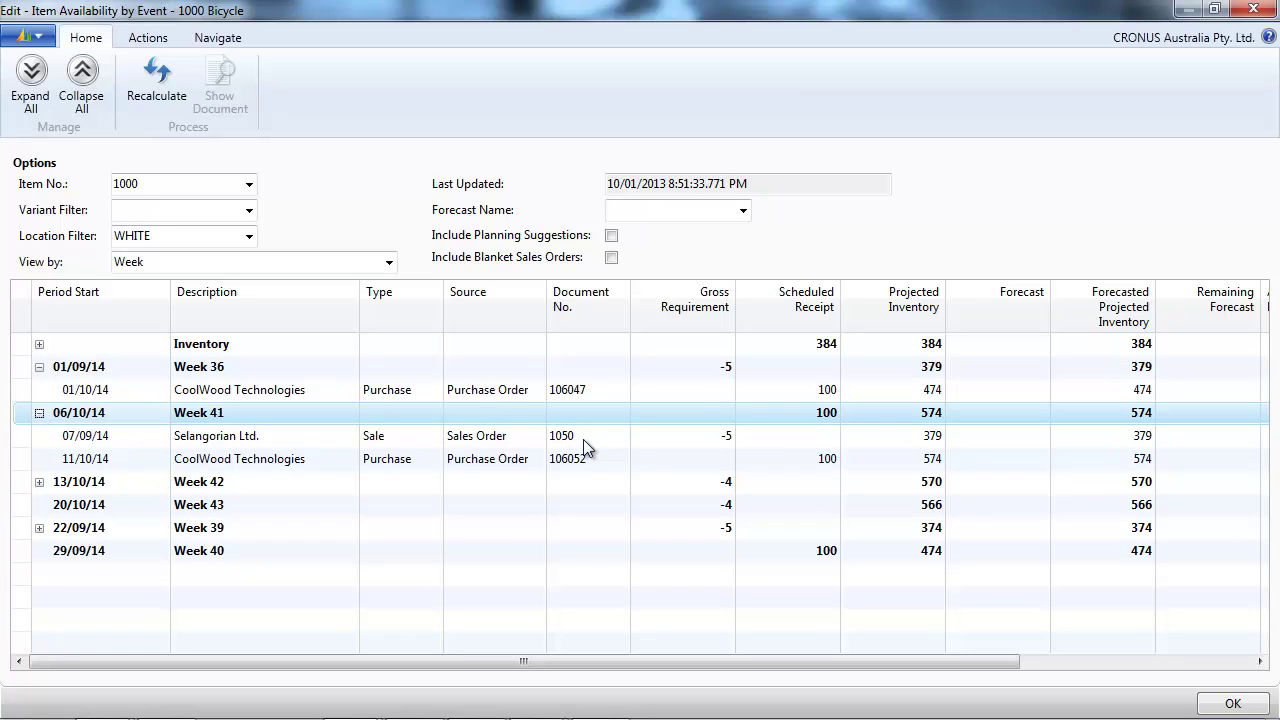
left_click(652, 460)
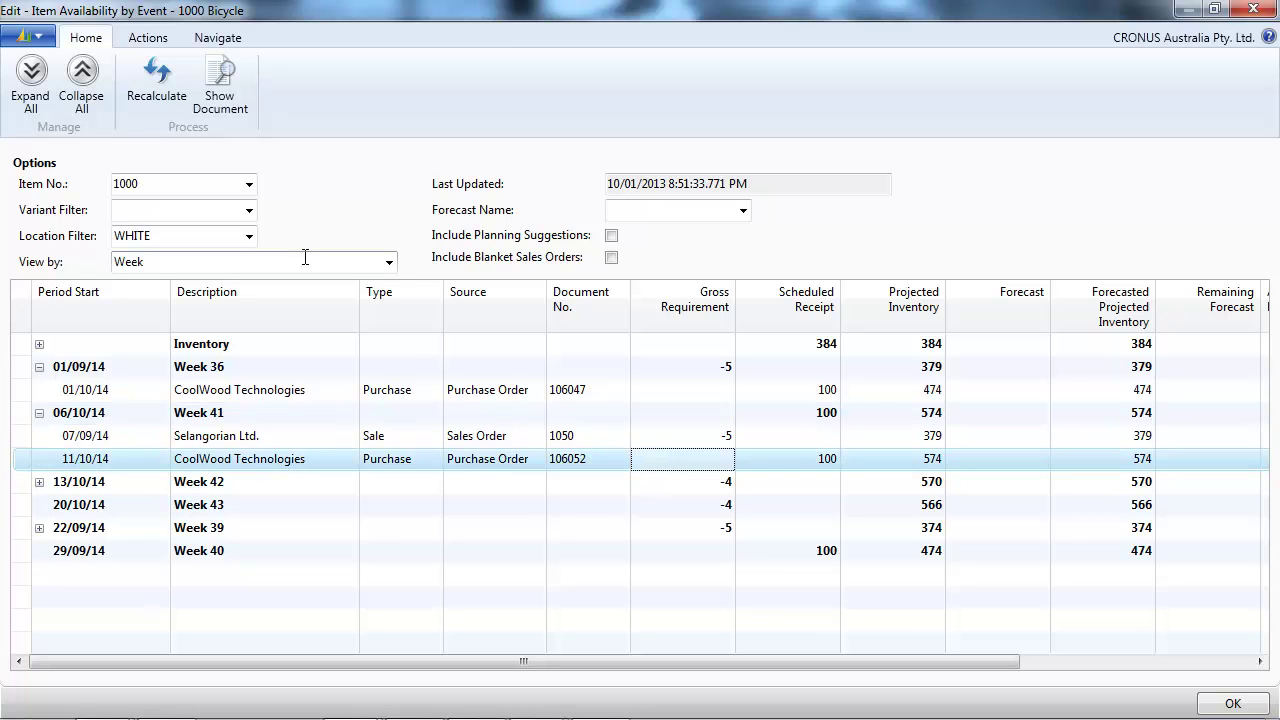
left_click(227, 100)
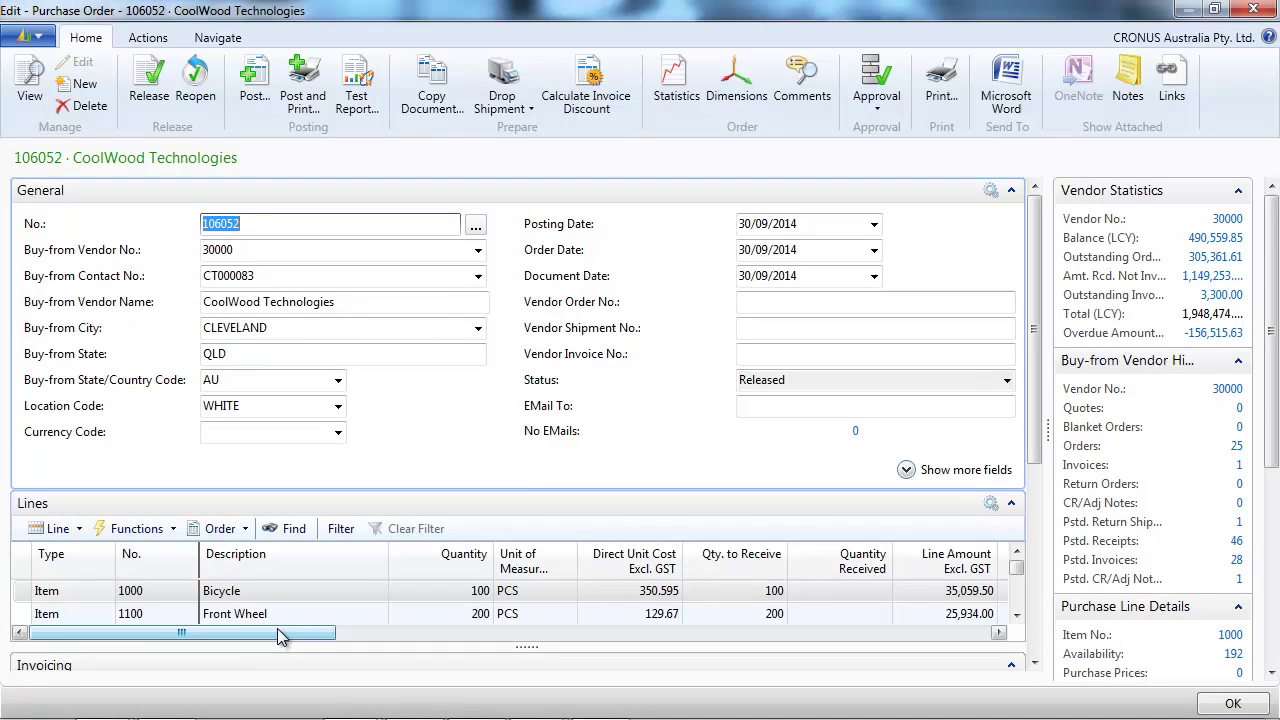
Scroll through purchase order 106052's lines, then close it to return to the event view.
left_click_drag(277, 632, 663, 675)
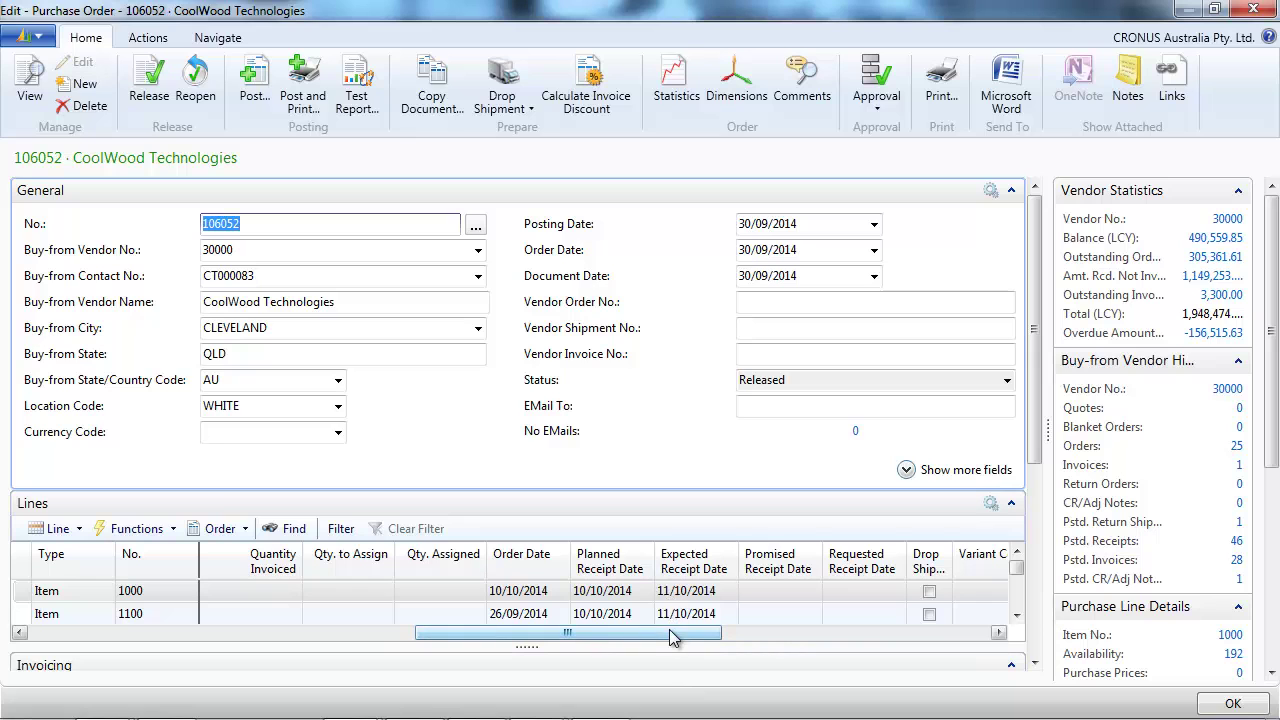
left_click(1240, 12)
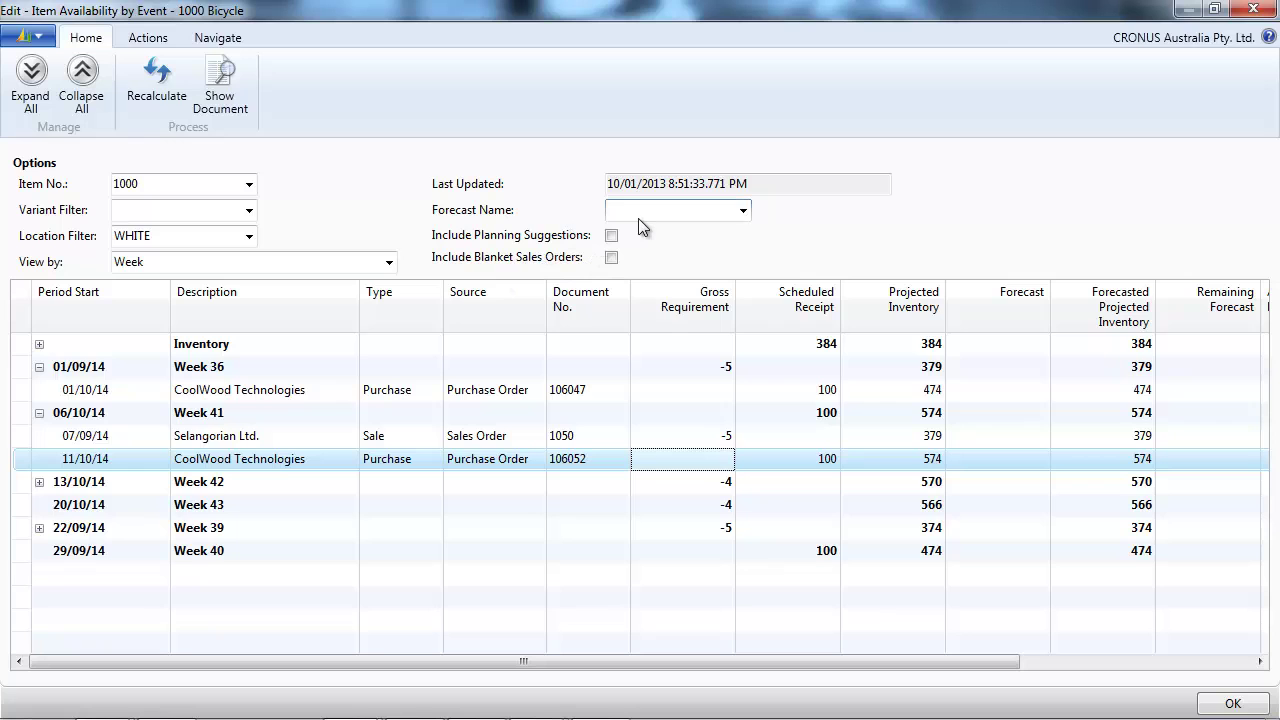
Replace the event view with Bicycle availability by period, review the weeks, then close it.
left_click(1254, 12)
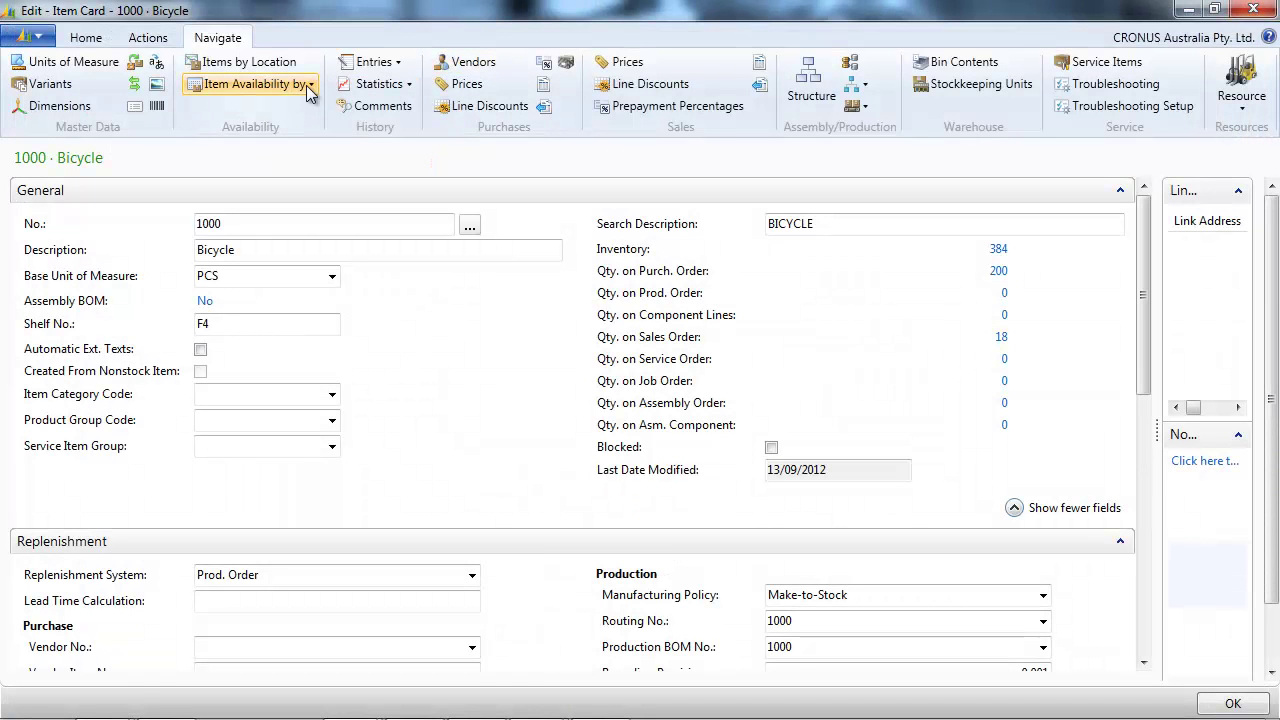
left_click(312, 85)
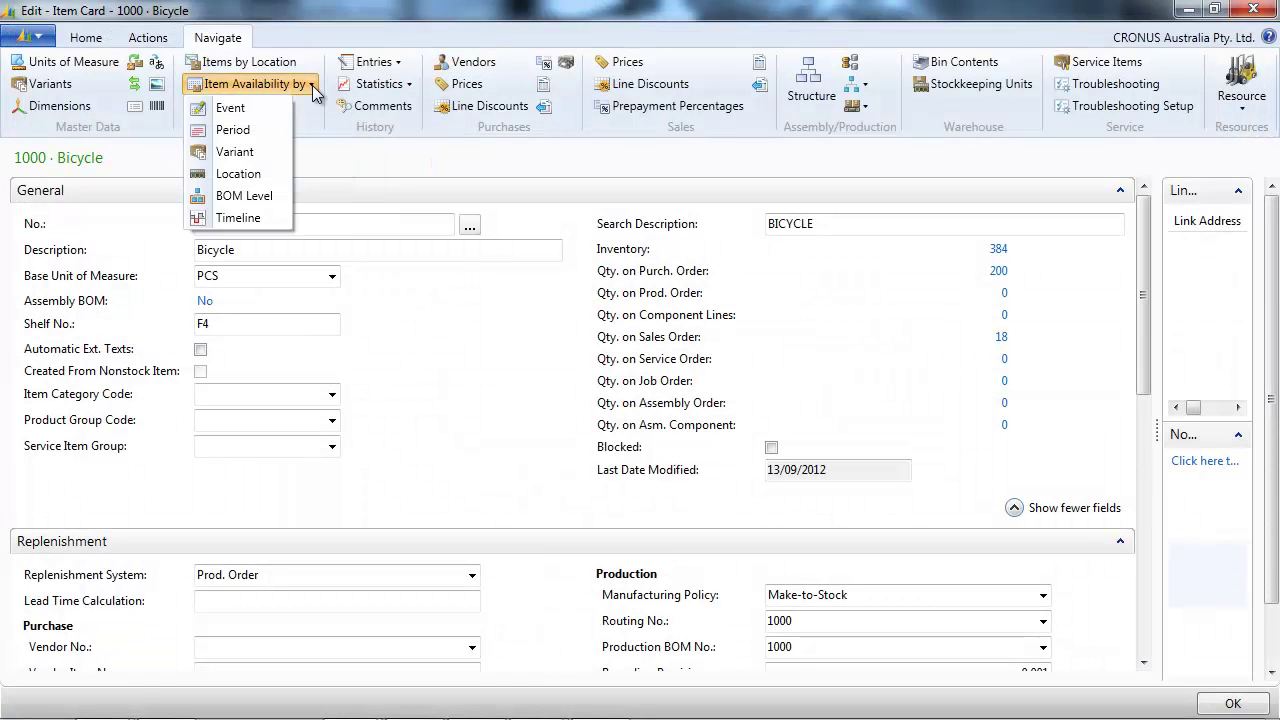
left_click(232, 130)
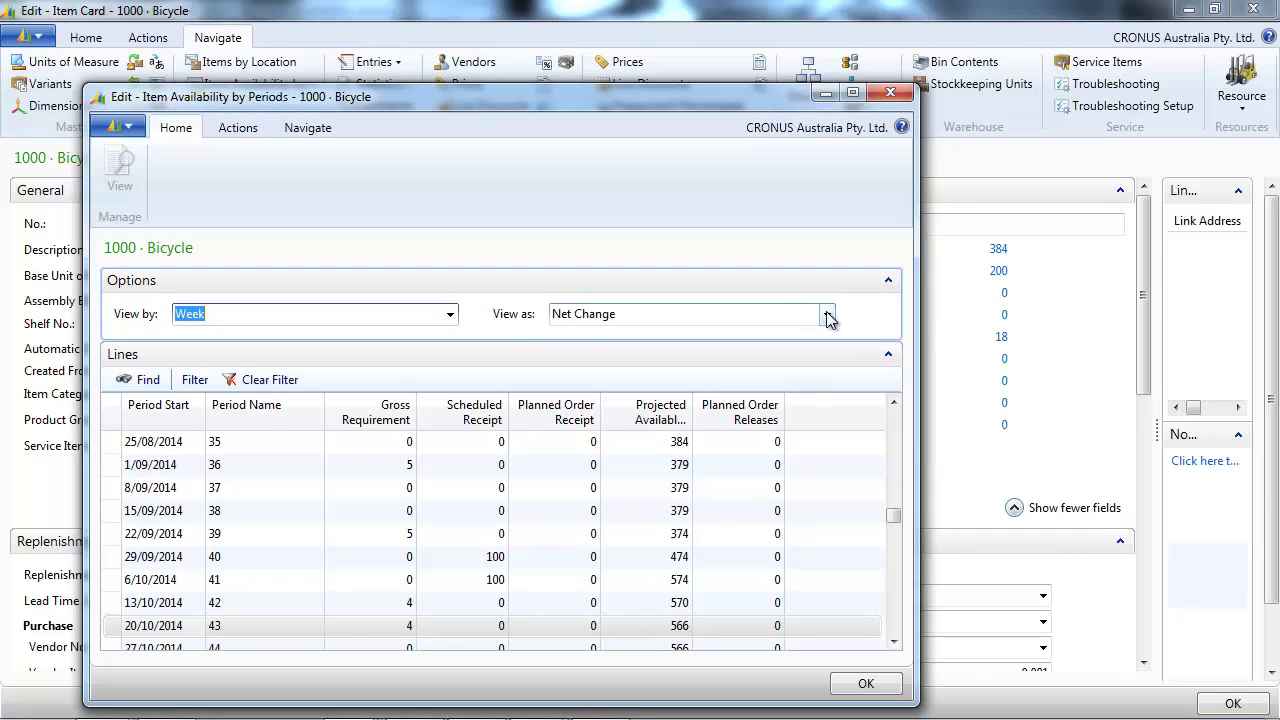
left_click(889, 94)
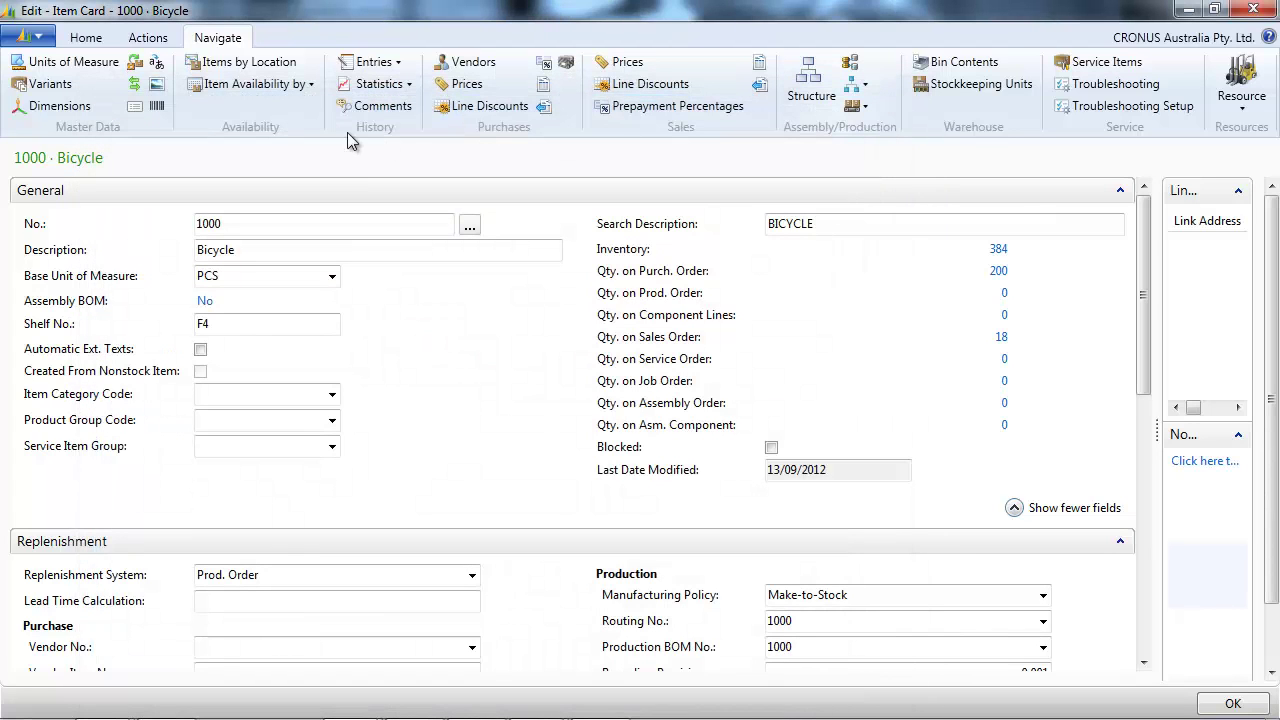
Open Bicycle's availability timeline and show purchase order 106052 from the 11 October supply point.
left_click(309, 85)
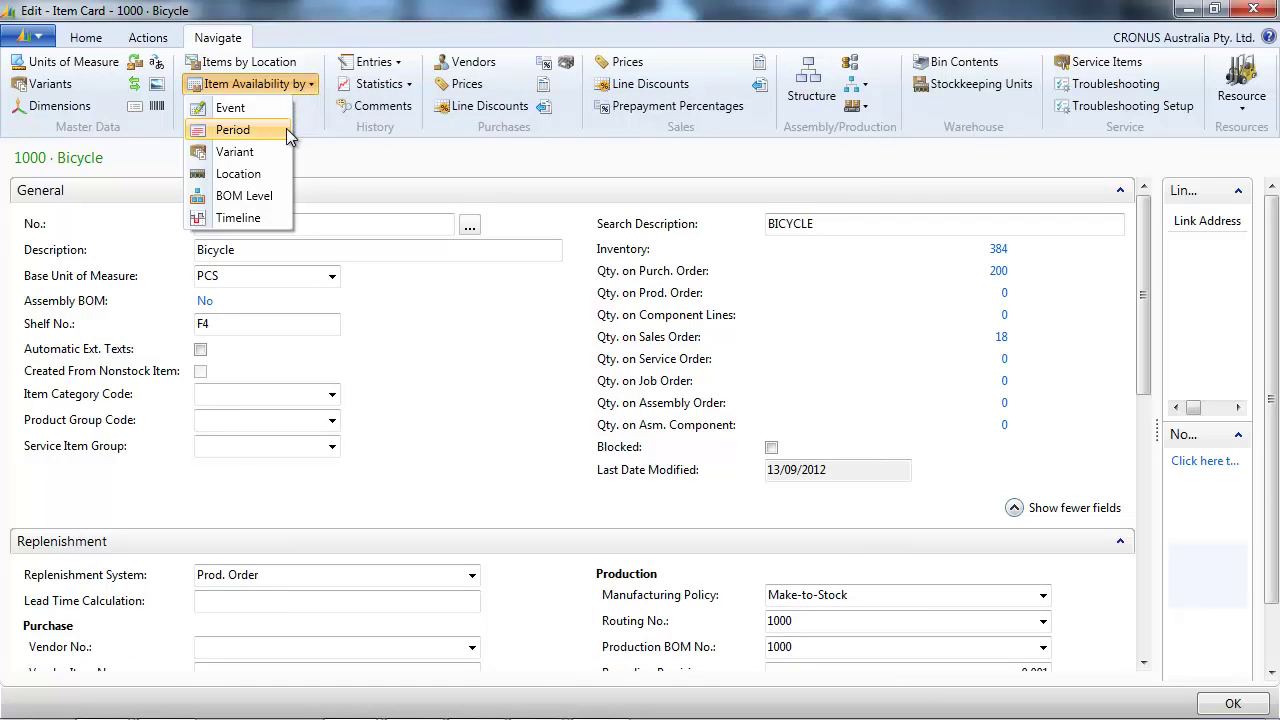
left_click(250, 222)
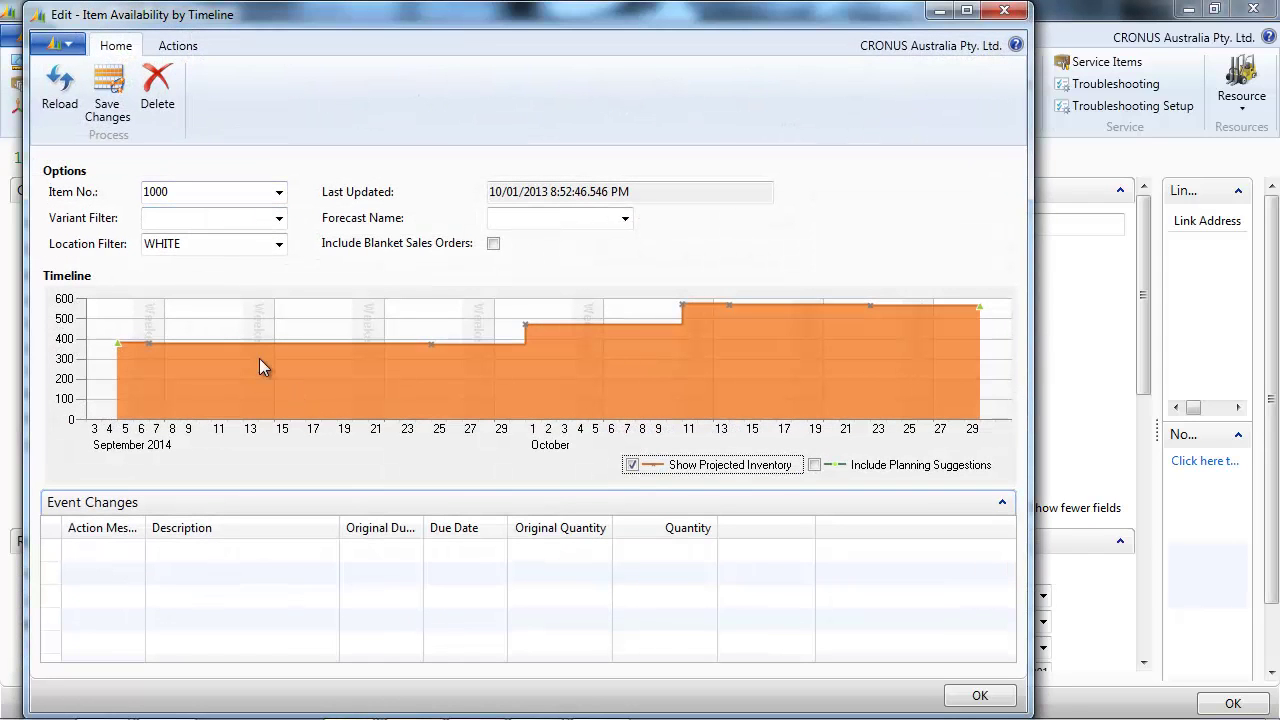
mouse_move(525, 323)
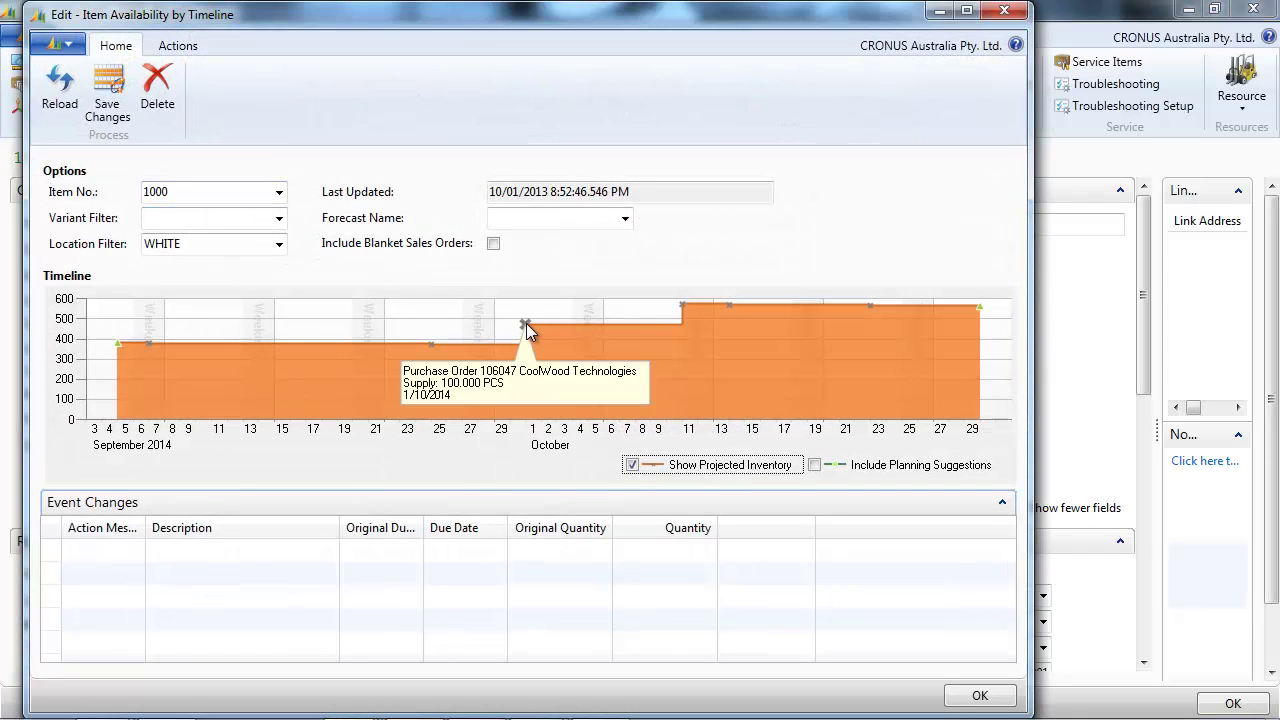
mouse_move(683, 305)
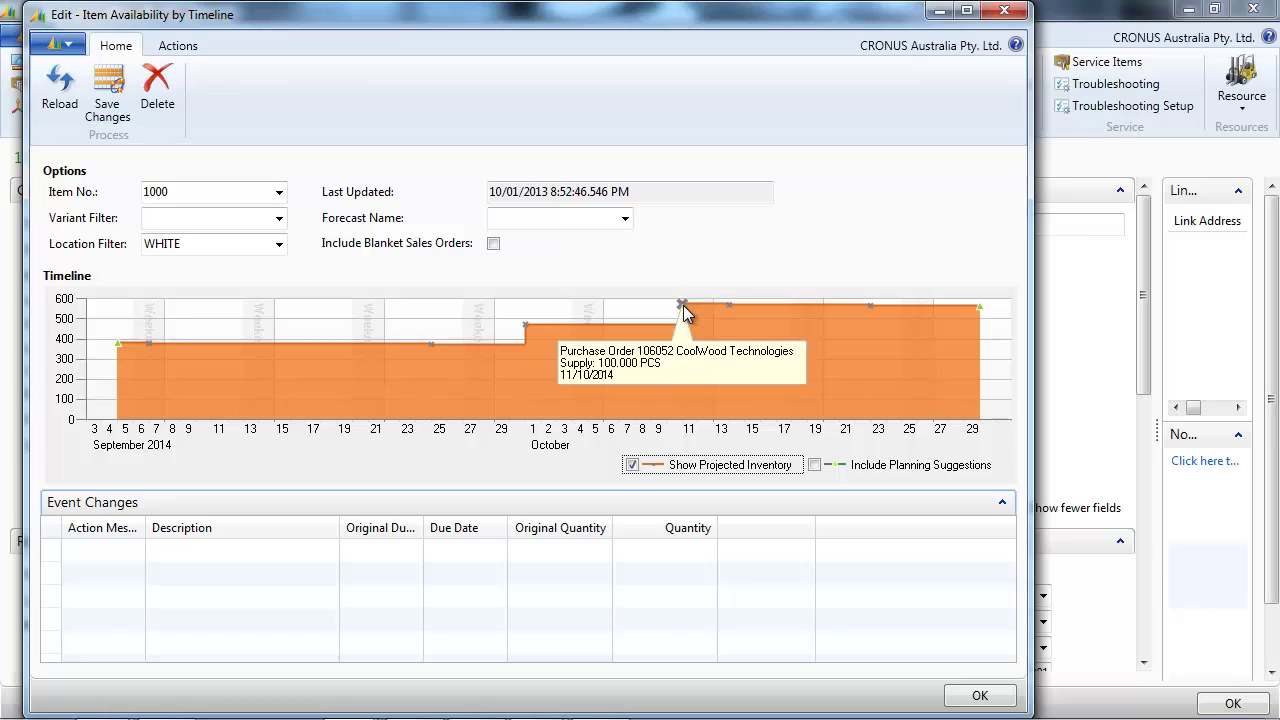
mouse_move(732, 305)
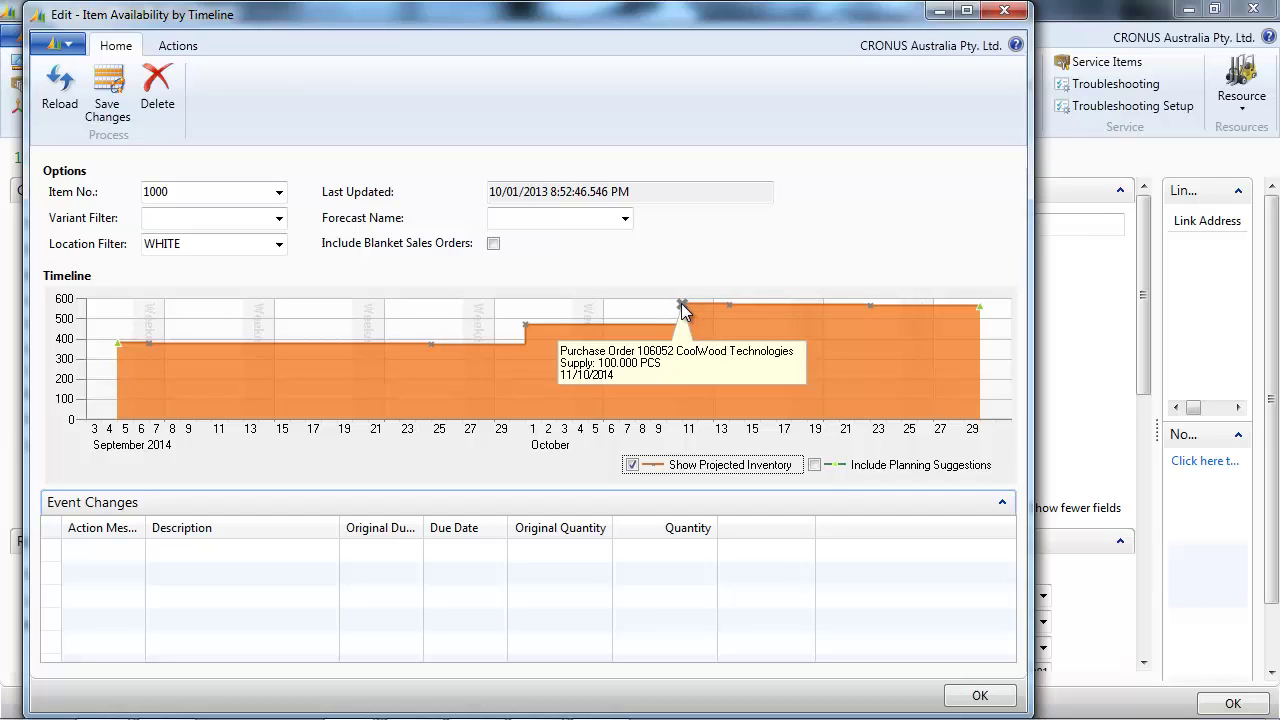
right_click(683, 306)
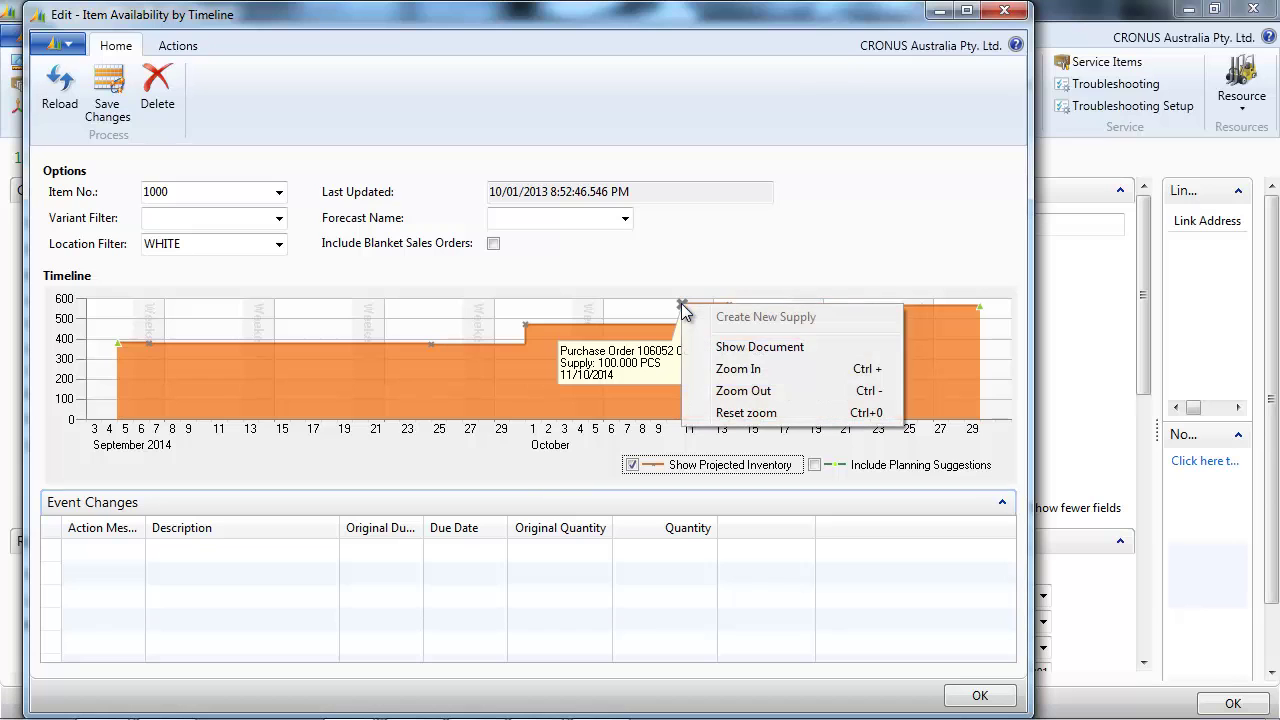
left_click(725, 350)
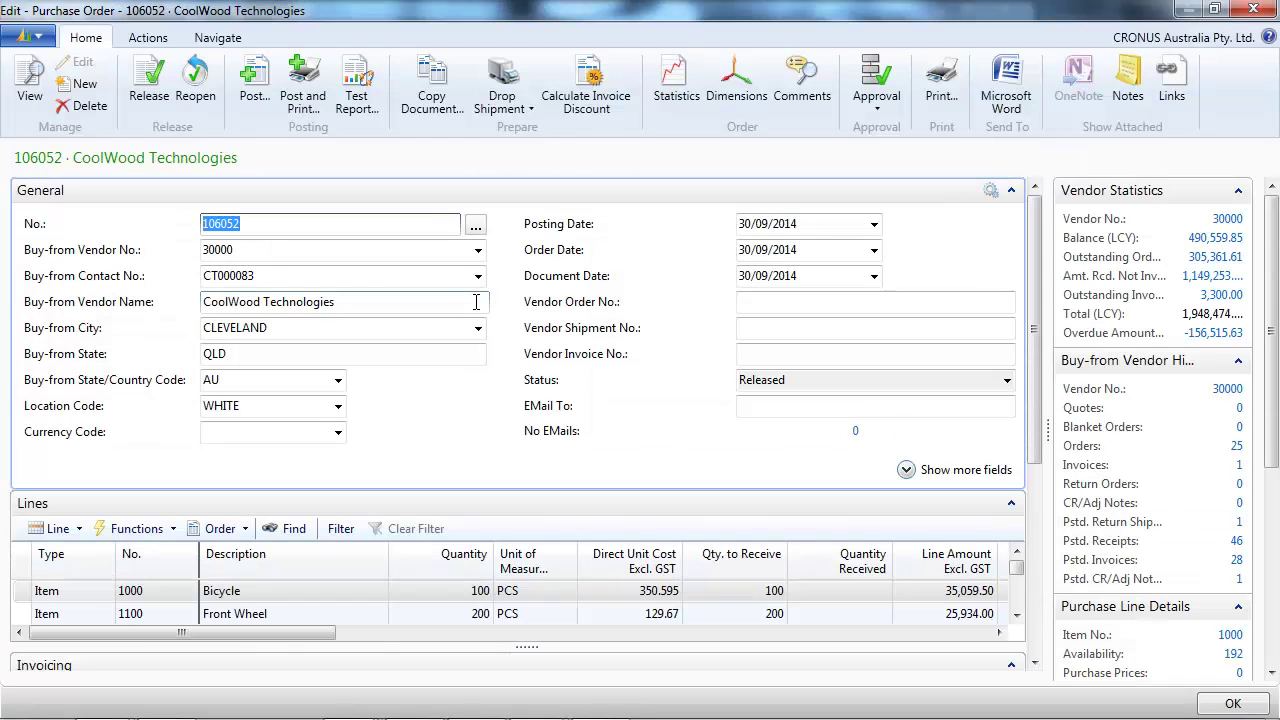
Close the purchase order, toggle Include Planning Suggestions on and off, and close the timeline.
key("Escape")
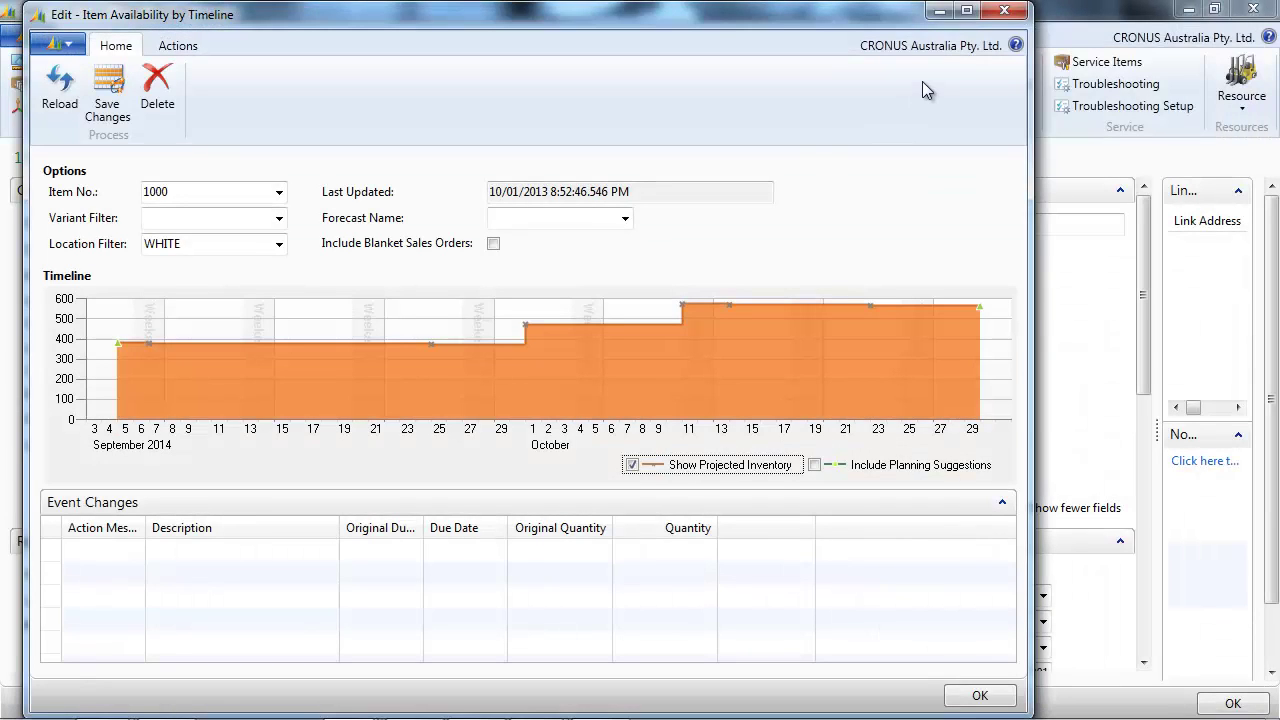
left_click(815, 465)
left_click(815, 465)
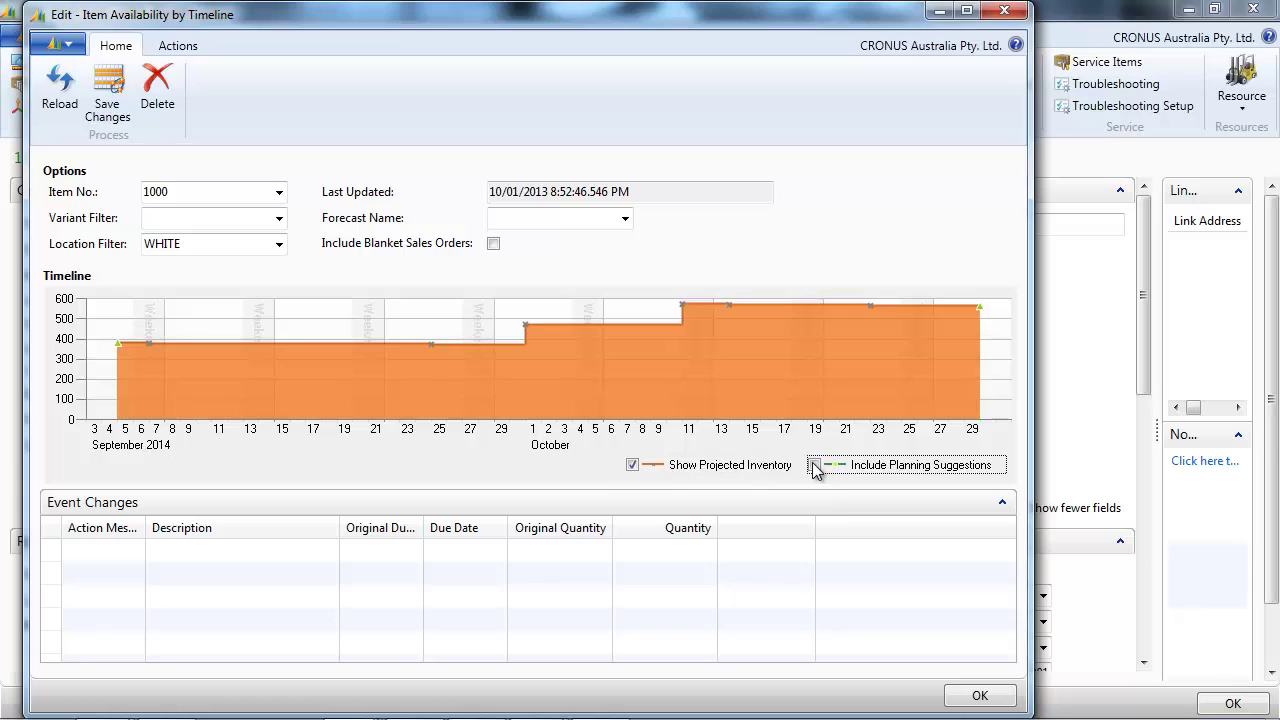
left_click(1005, 11)
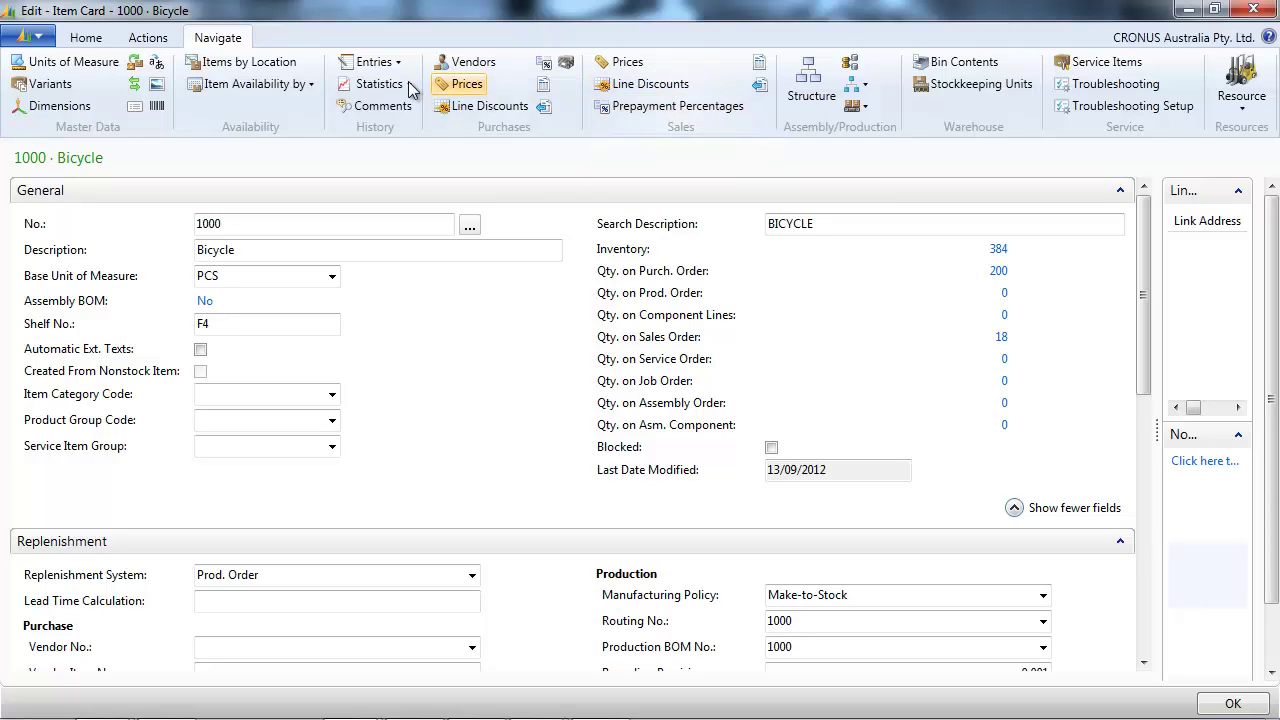
Show BOM-level availability with Bicycle, Front Wheel and Back Wheel expanded, advancing the demand date to 24/10/2014.
left_click(312, 85)
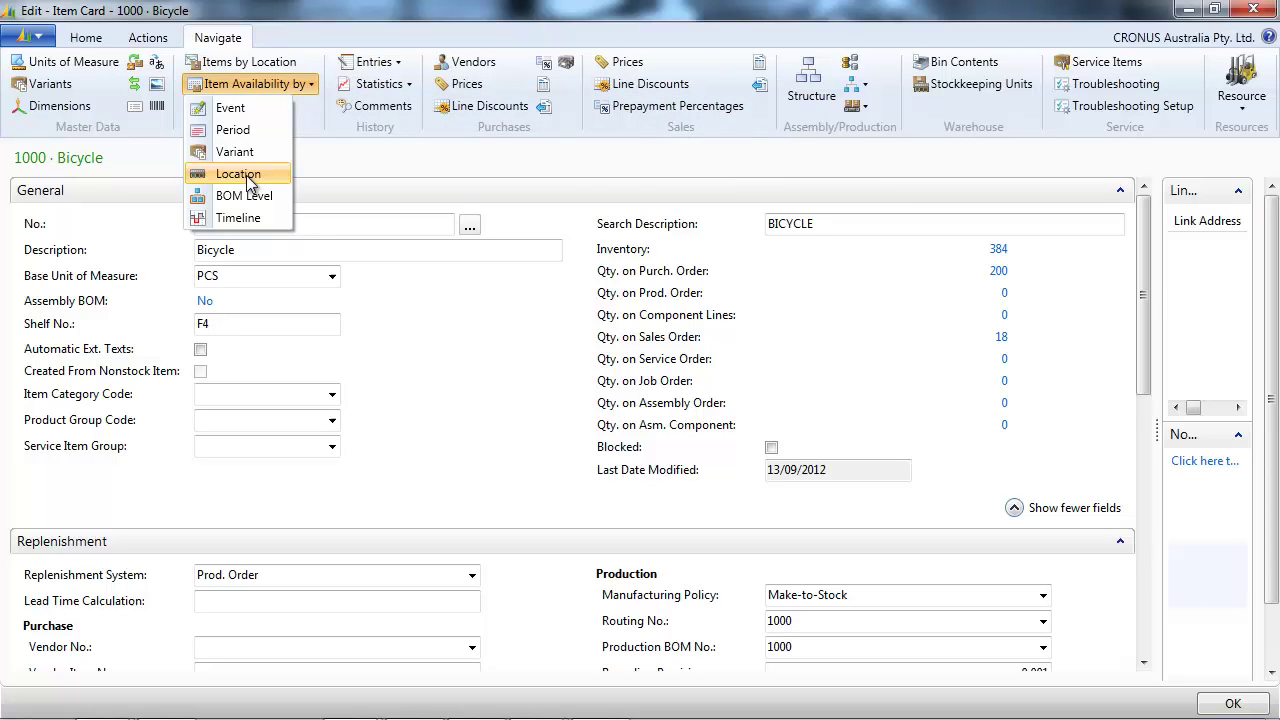
left_click(245, 197)
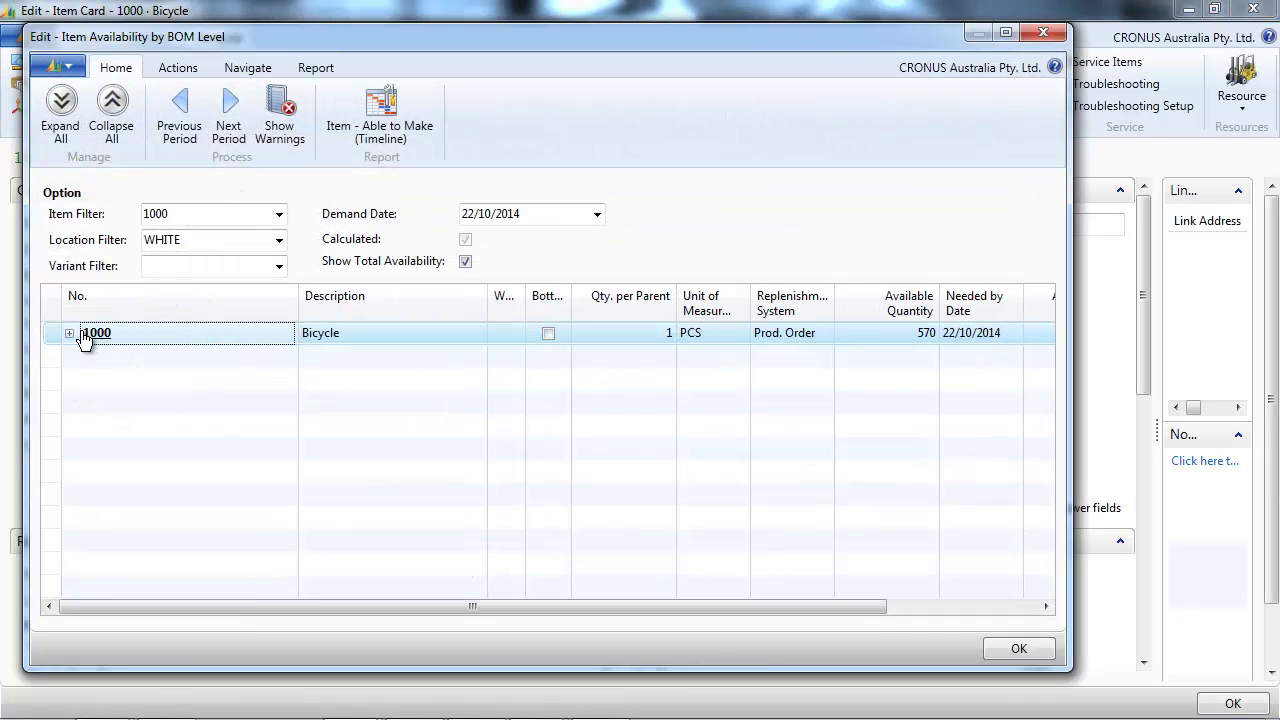
left_click(69, 334)
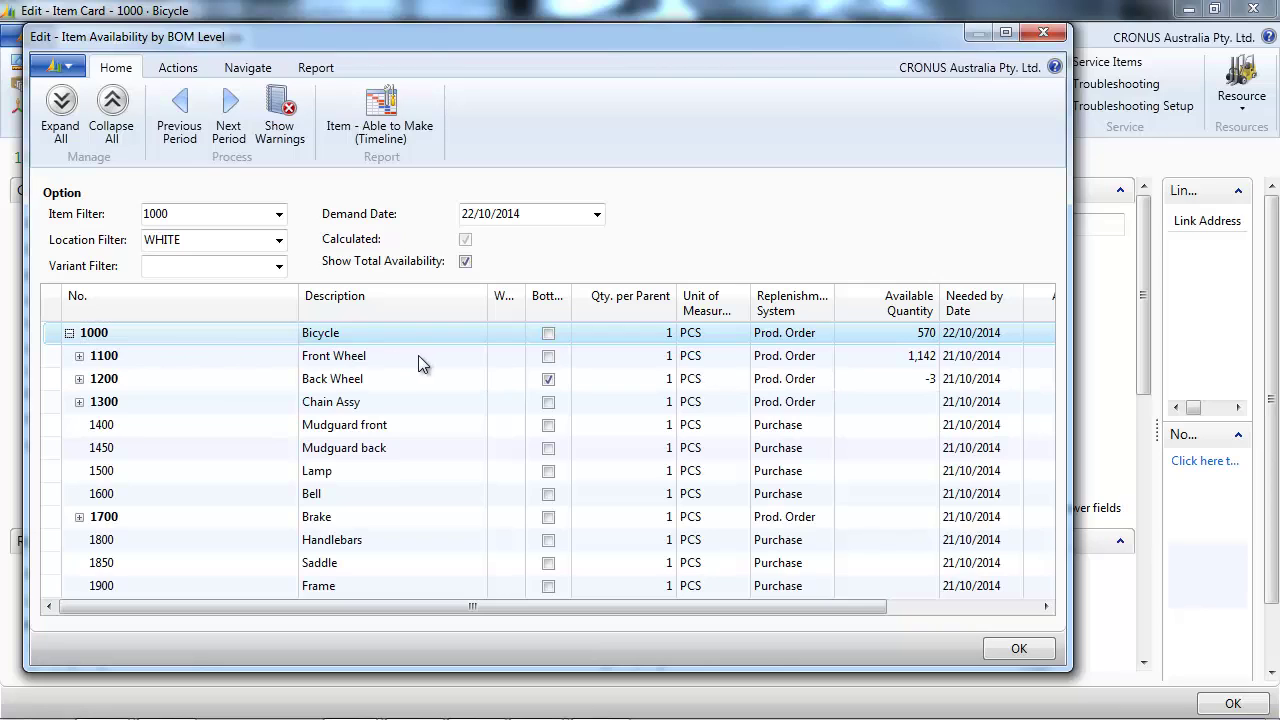
left_click(79, 357)
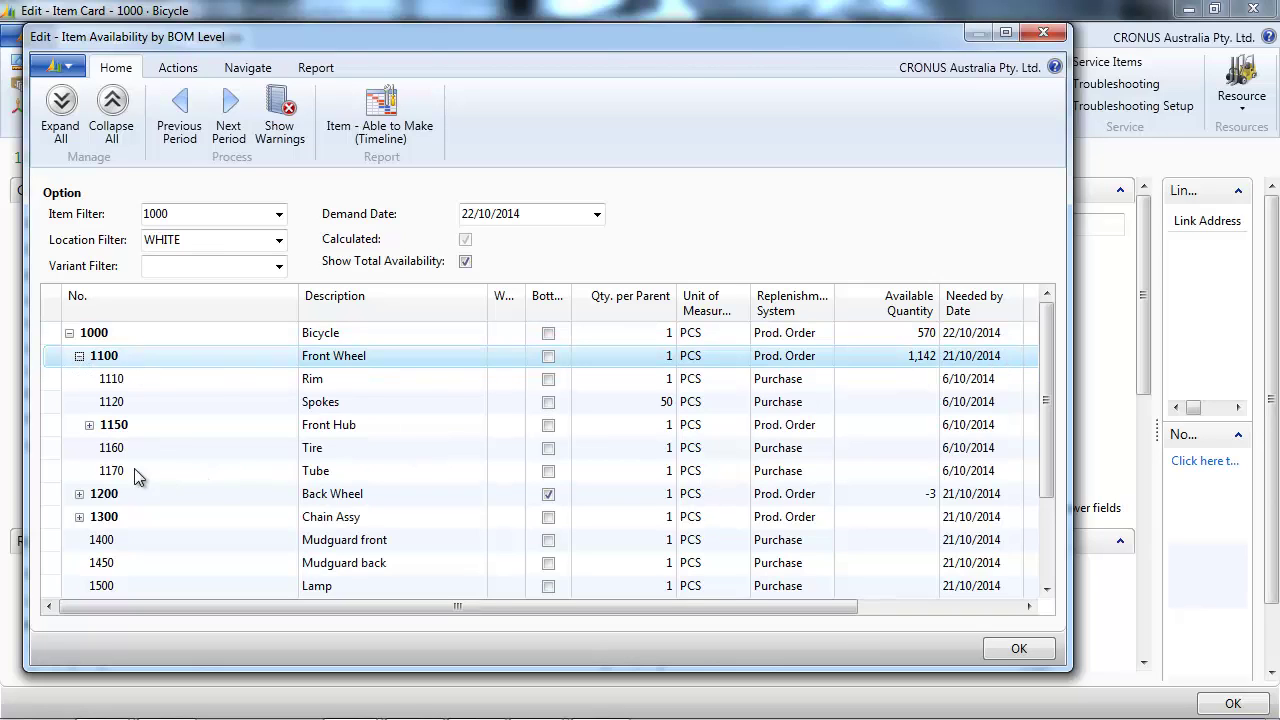
left_click(79, 494)
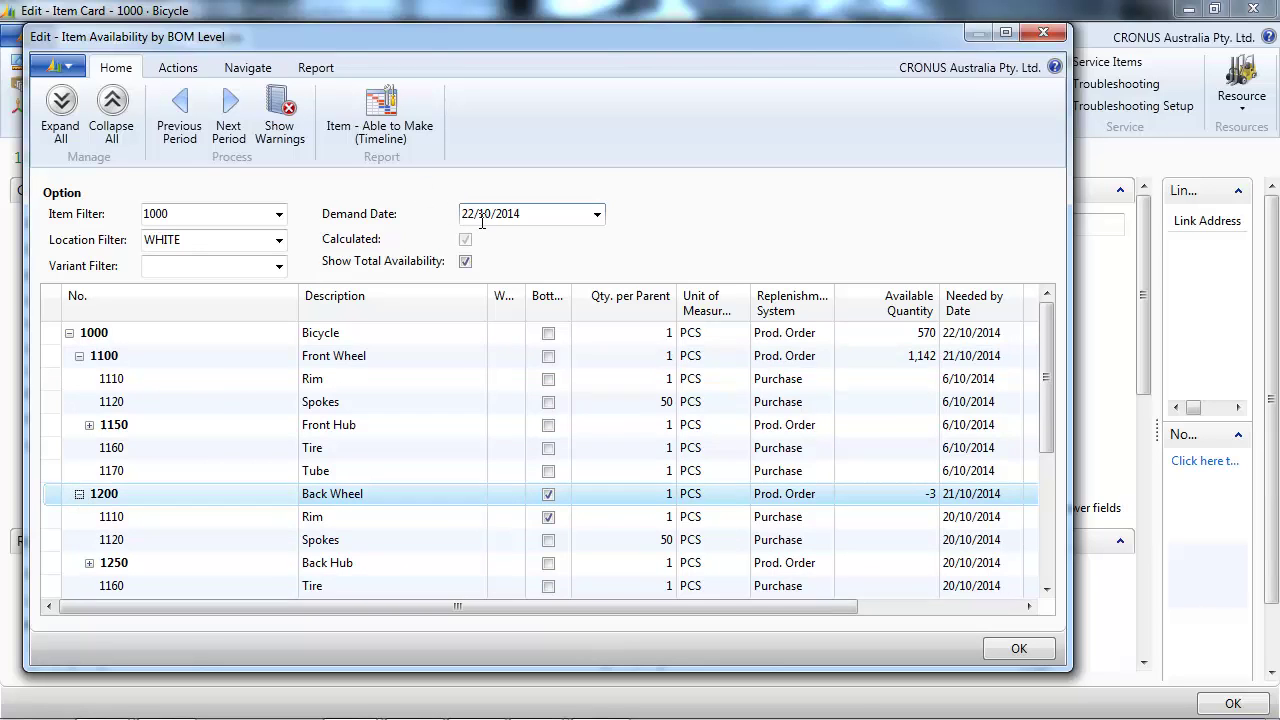
left_click(226, 134)
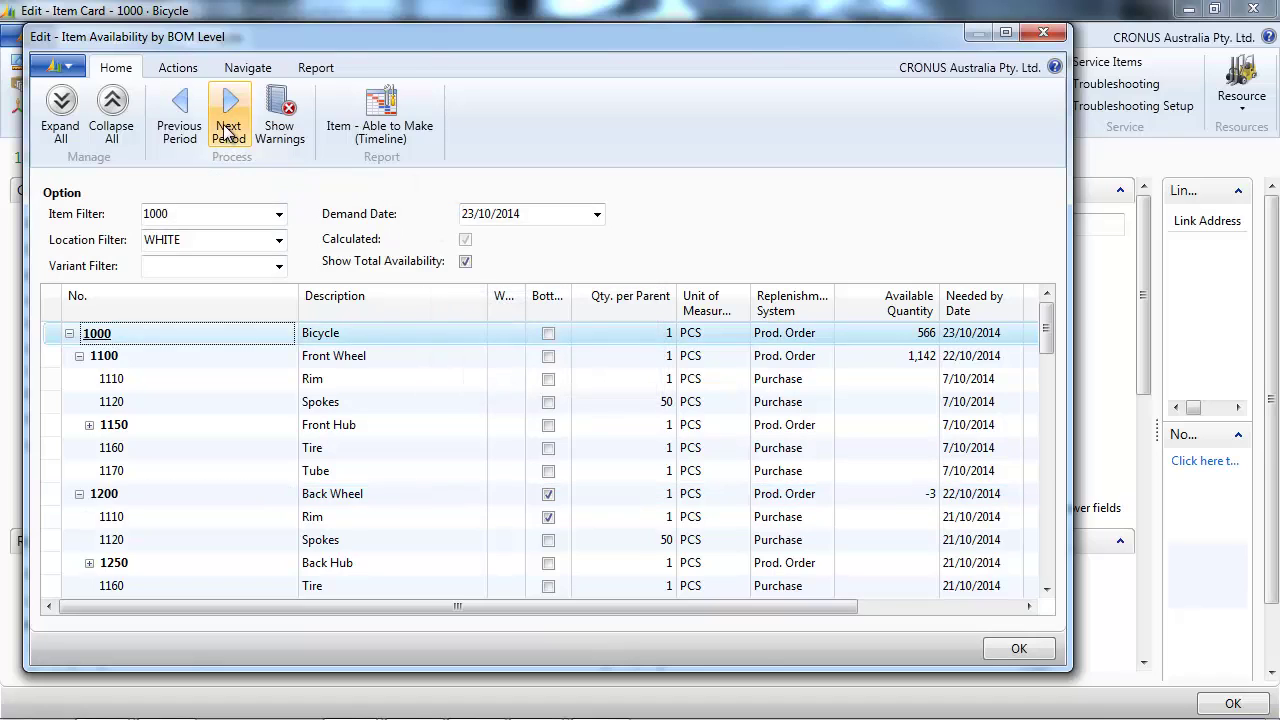
left_click(226, 134)
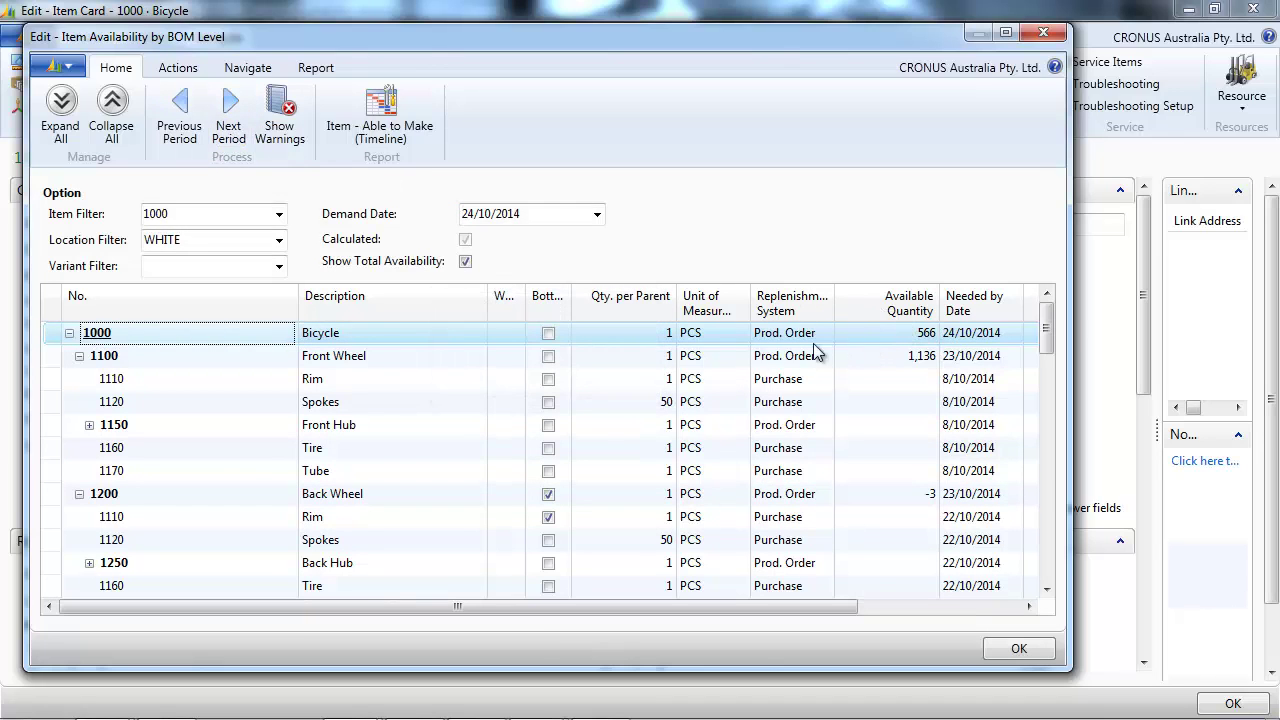
Preview the Item - Able to Make (Timeline) chart for 24/10/14–30/10/14 and scroll through it.
left_click(391, 126)
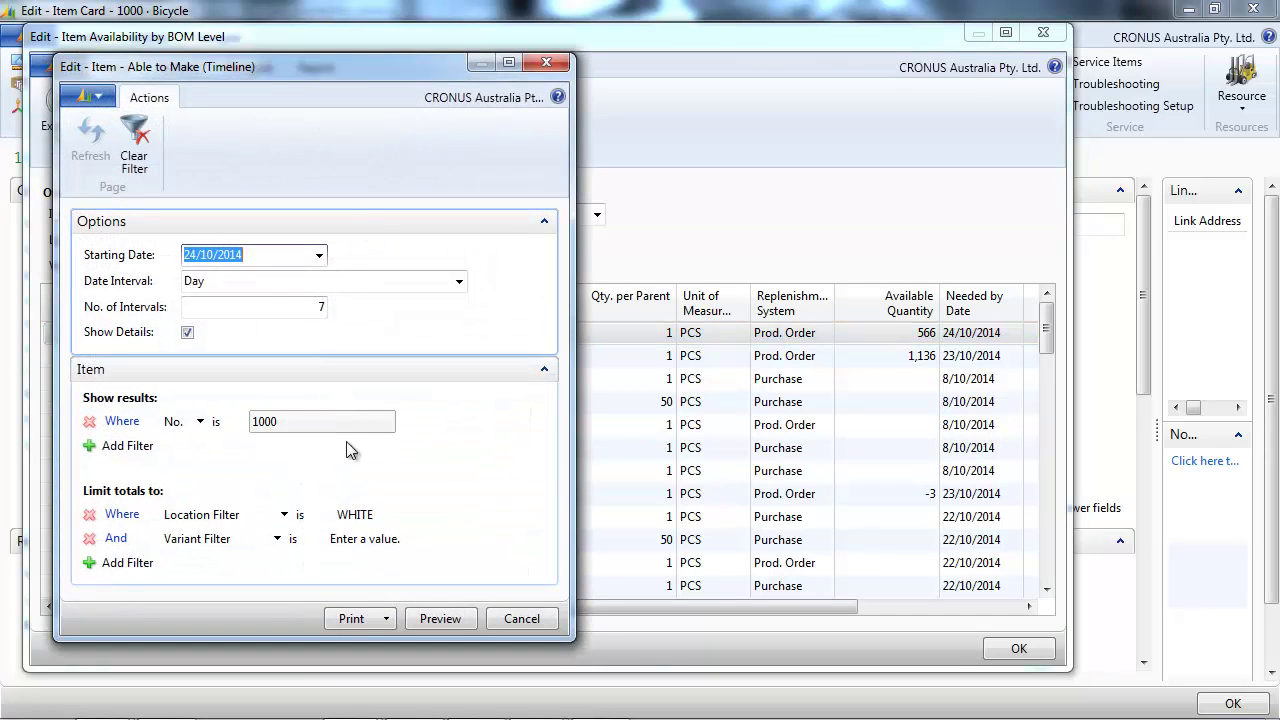
left_click(440, 619)
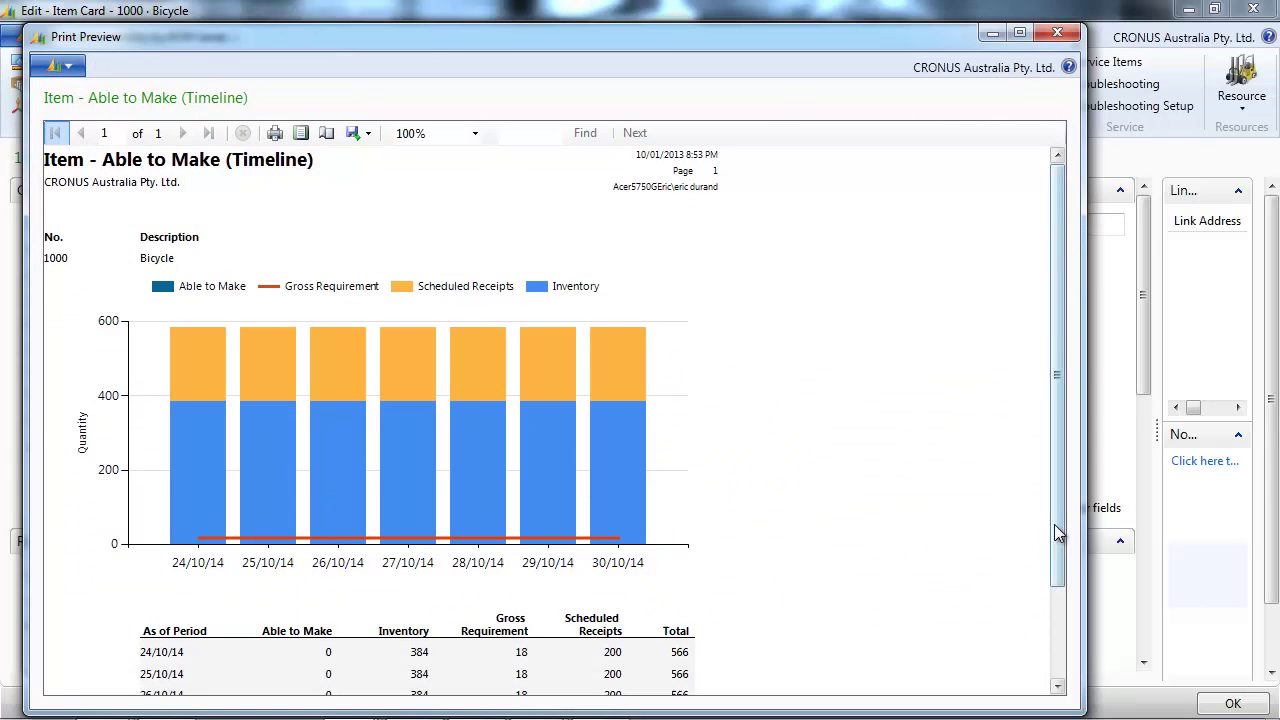
mouse_move(1055, 524)
left_mouse_down()
mouse_move(1070, 641)
mouse_move(1068, 515)
left_mouse_up()
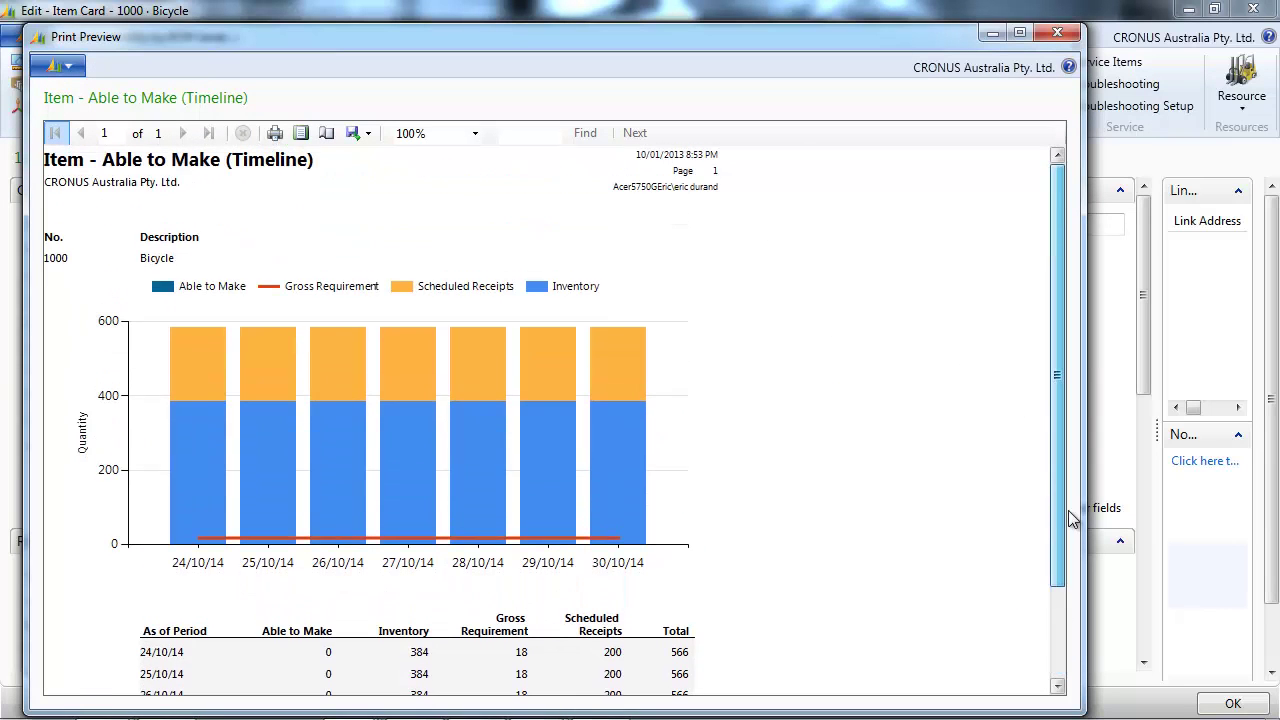